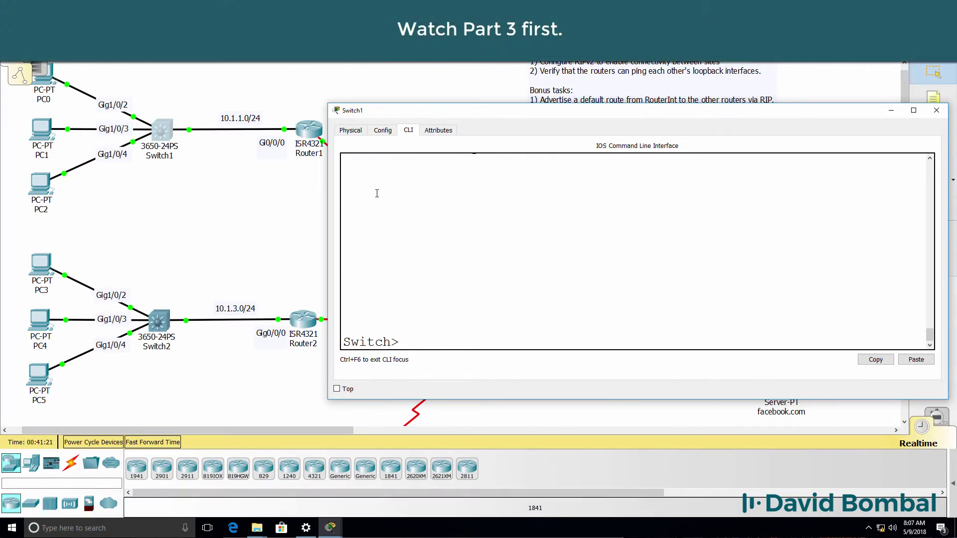
Step: Enter privileged mode and review the interface summary with show ip int brief
{"action": "type", "text": "en"}
{"action": "key", "text": "Return"}
{"action": "type", "text": "sh ip int br"}
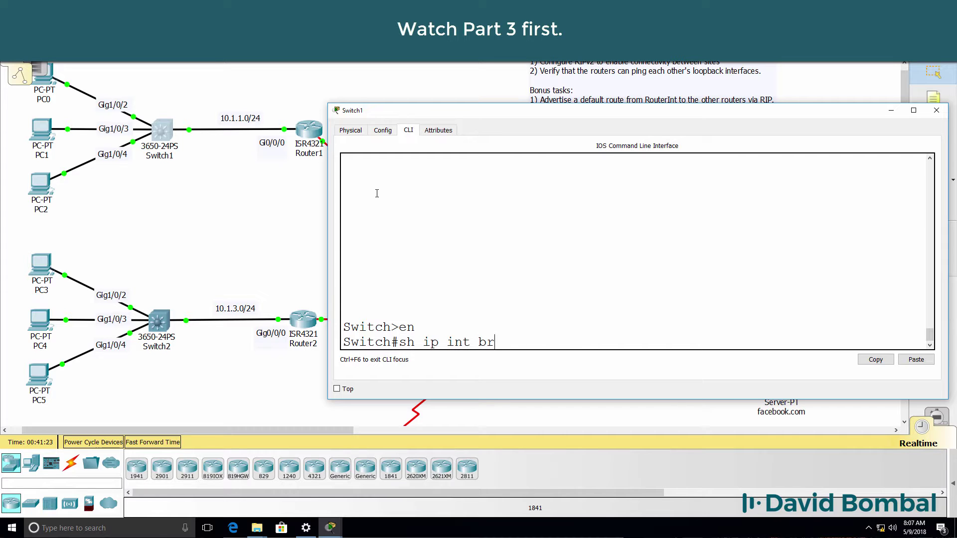
{"action": "type", "text": "ief"}
{"action": "key", "text": "Return"}
{"action": "key", "text": "space"}
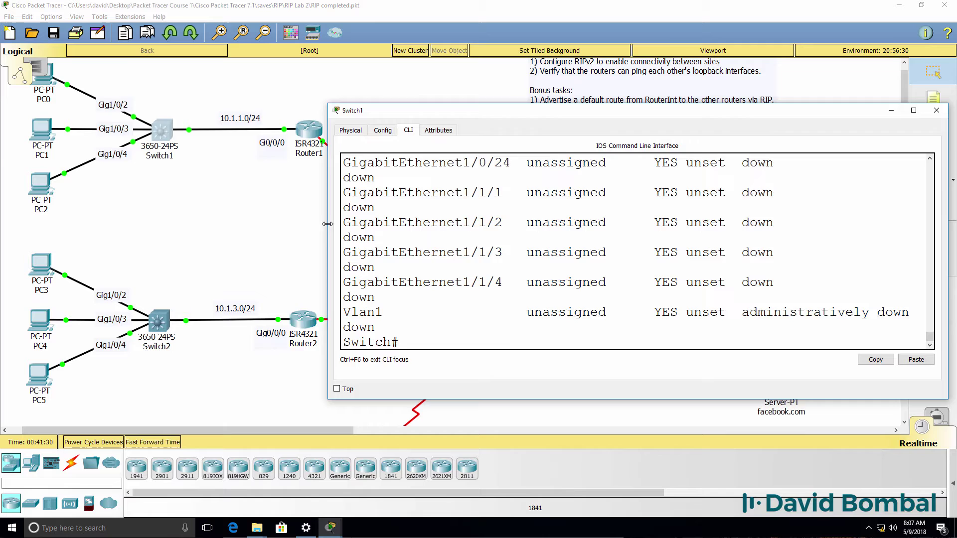
{"action": "left_click_drag", "start_coordinate": [327, 224], "coordinate": [198, 224]}
{"action": "left_click_drag", "start_coordinate": [440, 114], "coordinate": [429, 179]}
Step: Enable the VLAN 1 interface with no shutdown
{"action": "type", "text": "conf t"}
{"action": "key", "text": "Return"}
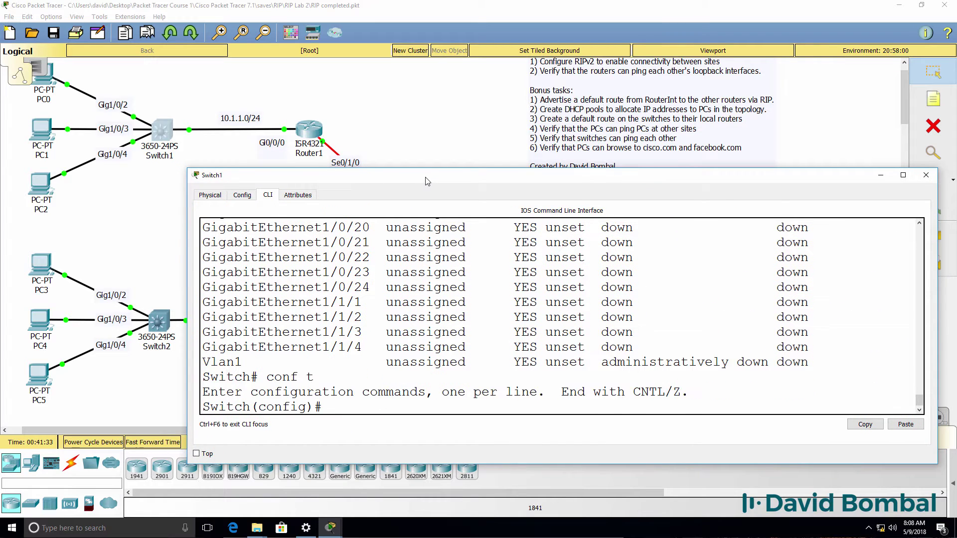
{"action": "type", "text": "int vlan 1"}
{"action": "key", "text": "Return"}
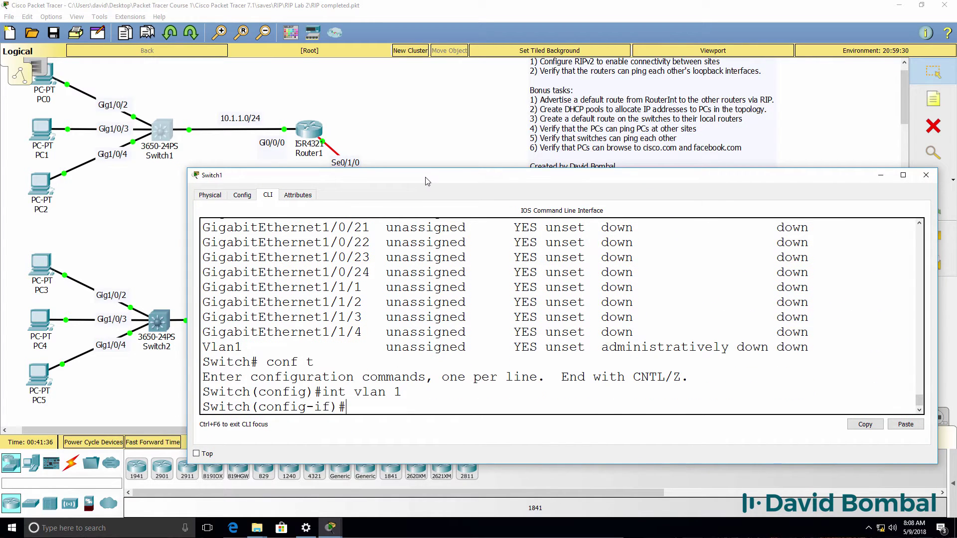
{"action": "type", "text": "no shut"}
{"action": "key", "text": "Return"}
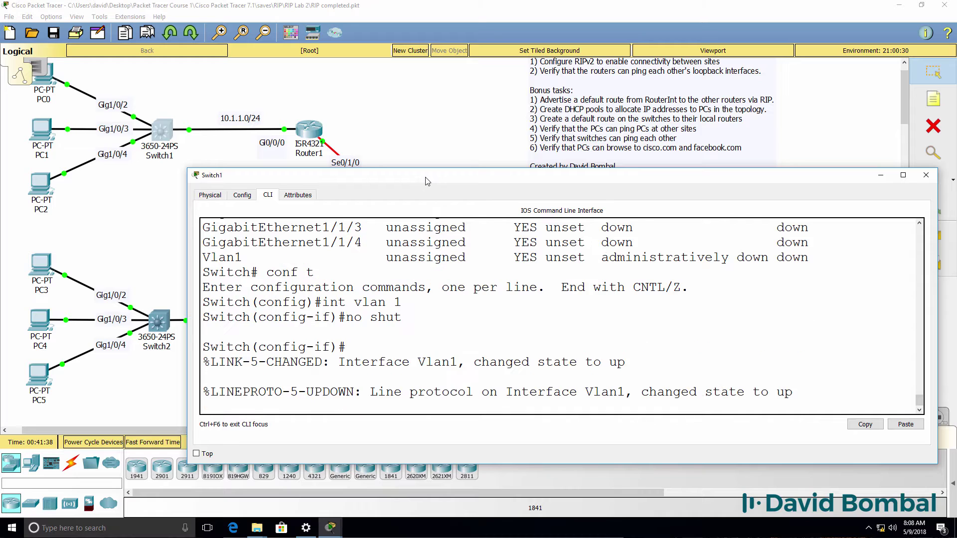
{"action": "key", "text": "Return"}
Step: Set VLAN 1 to get its address via DHCP (10.1.1.101), then return to global configuration
{"action": "type", "text": "ip add"}
{"action": "key", "text": "Tab"}
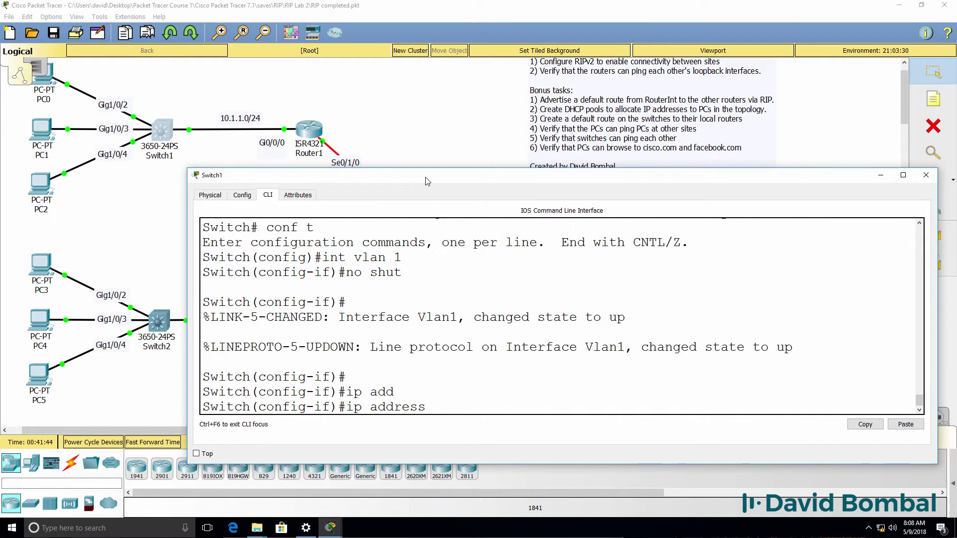
{"action": "type", "text": "dh"}
{"action": "key", "text": "BackSpace"}
{"action": "key", "text": "BackSpace"}
{"action": "type", "text": "?"}
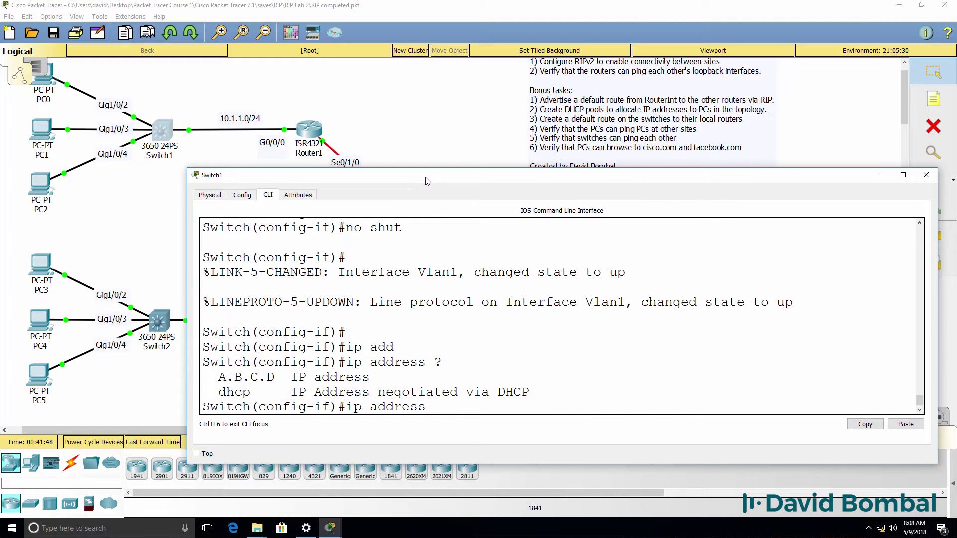
{"action": "type", "text": "dh"}
{"action": "key", "text": "Tab"}
{"action": "key", "text": "Return"}
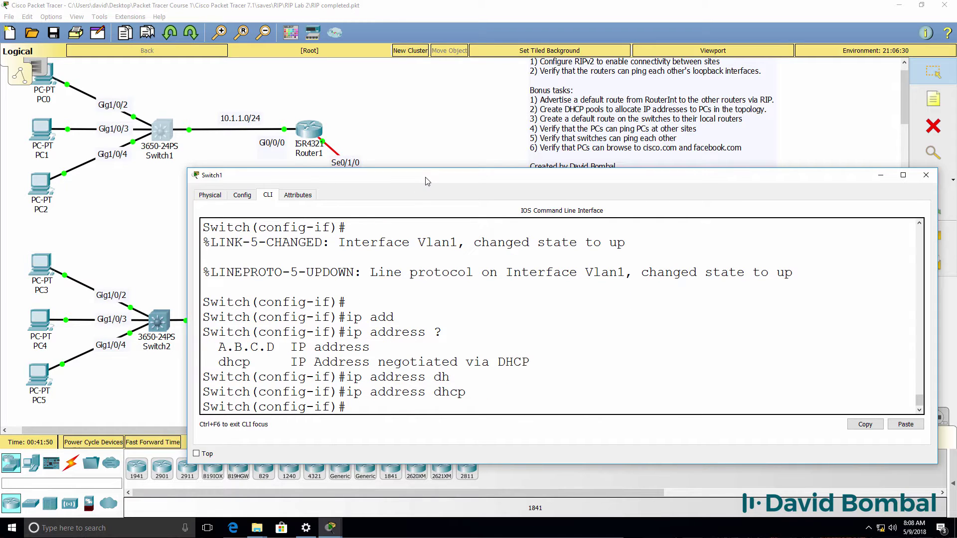
{"action": "type", "text": "ex"}
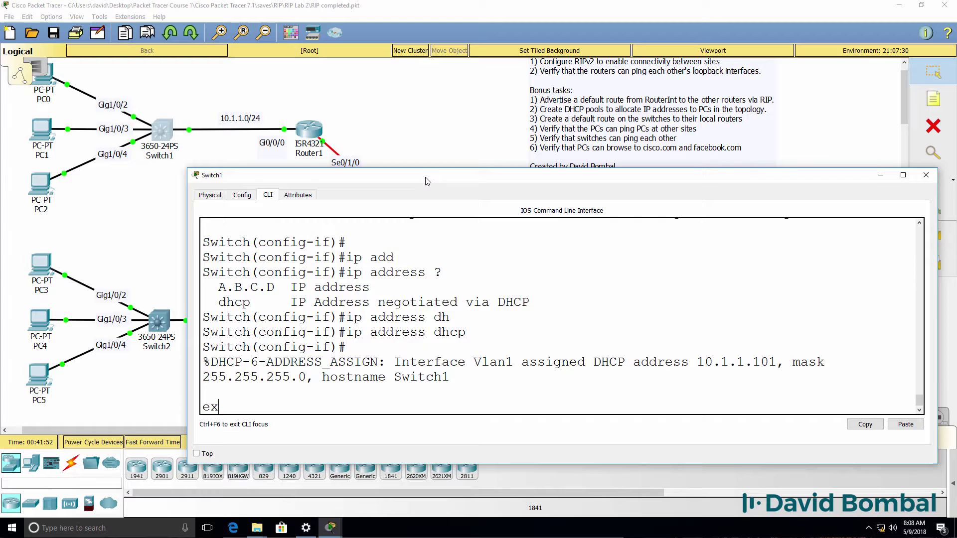
{"action": "type", "text": "it"}
{"action": "key", "text": "Return"}
Step: Rename the switch to S1 and leave configuration mode
{"action": "type", "text": "sho"}
{"action": "key", "text": "BackSpace"}
{"action": "key", "text": "BackSpace"}
{"action": "key", "text": "BackSpace"}
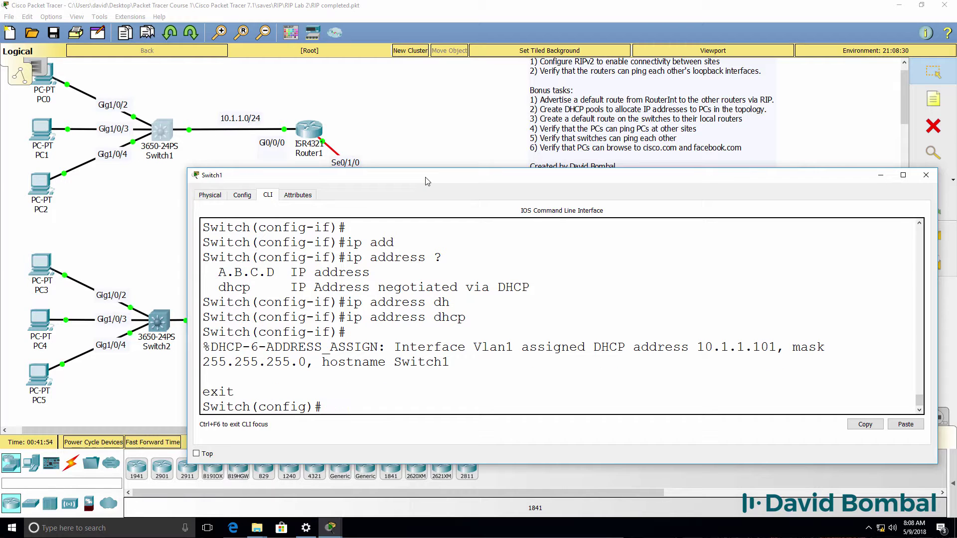
{"action": "type", "text": "host S1"}
{"action": "key", "text": "Return"}
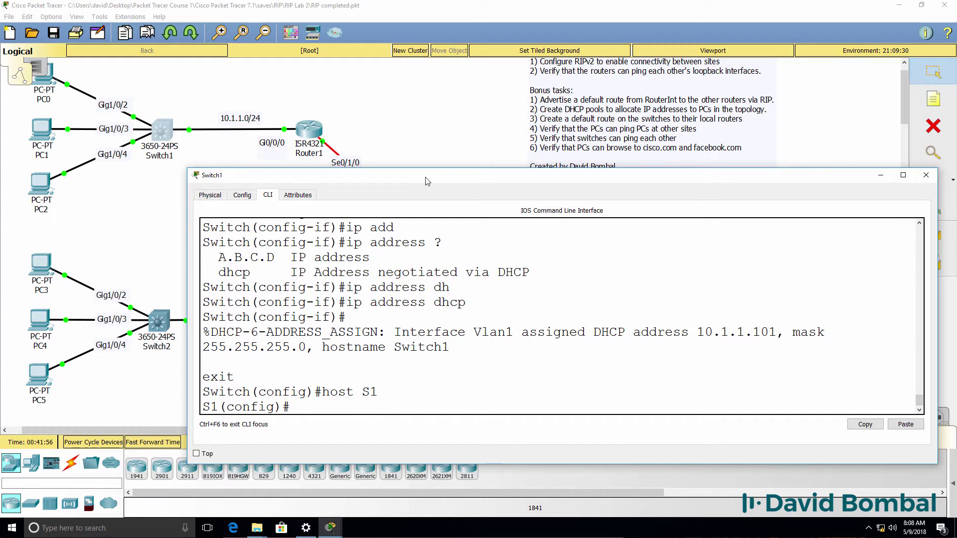
{"action": "type", "text": "end"}
{"action": "key", "text": "Return"}
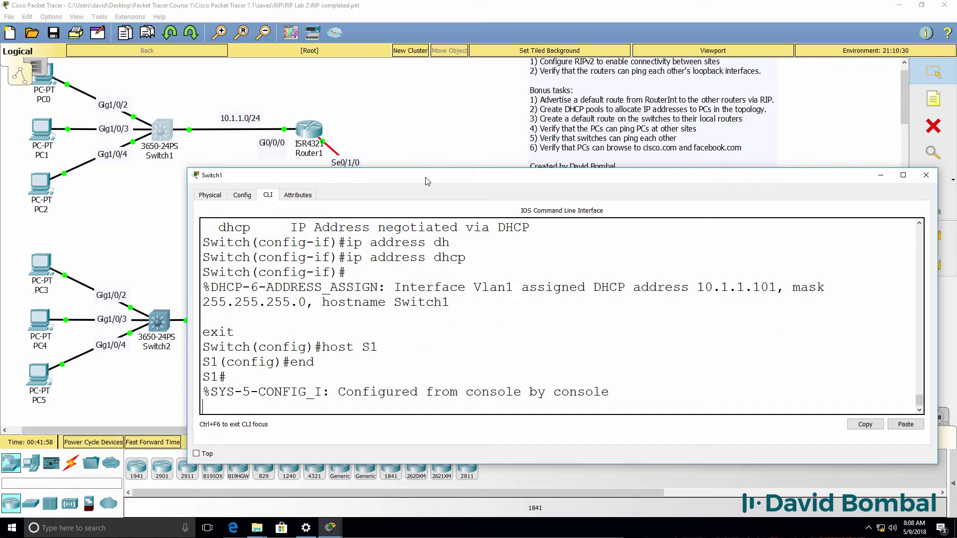
Step: Check show ip route, noting address 10.1.1.101 and that no default gateway is set
{"action": "left_click_drag", "start_coordinate": [694, 299], "coordinate": [784, 287]}
{"action": "key", "text": "Return"}
{"action": "key", "text": "Return"}
{"action": "type", "text": "sh ip route"}
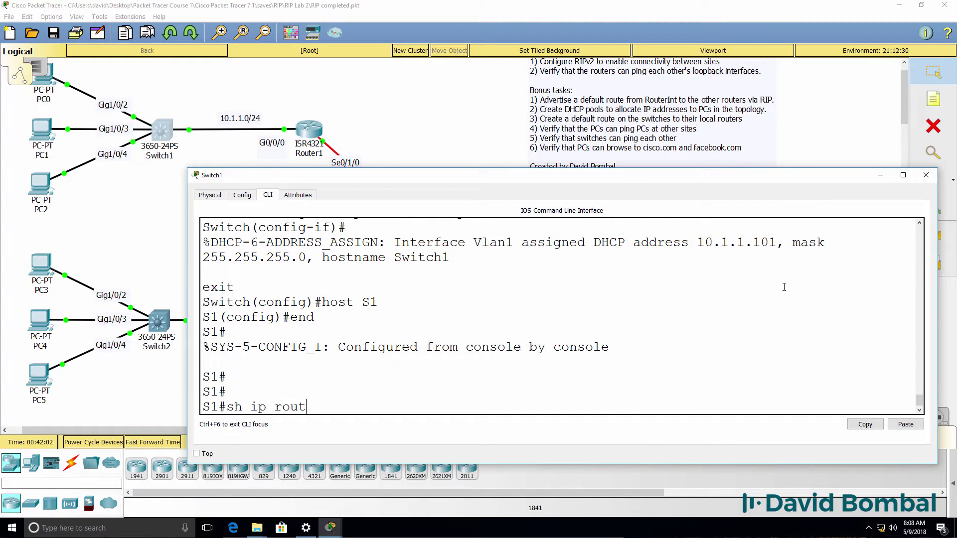
{"action": "key", "text": "Return"}
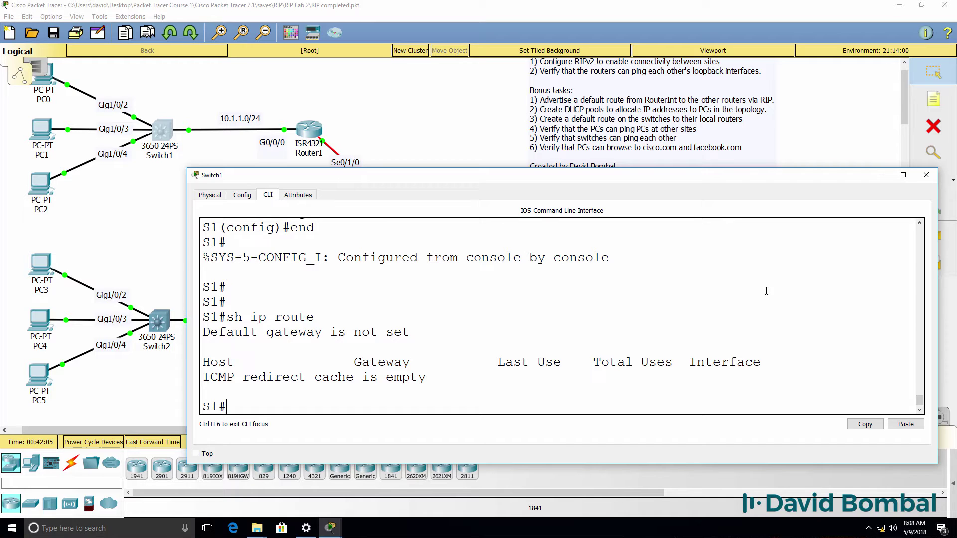
{"action": "left_click_drag", "start_coordinate": [433, 334], "coordinate": [41, 334]}
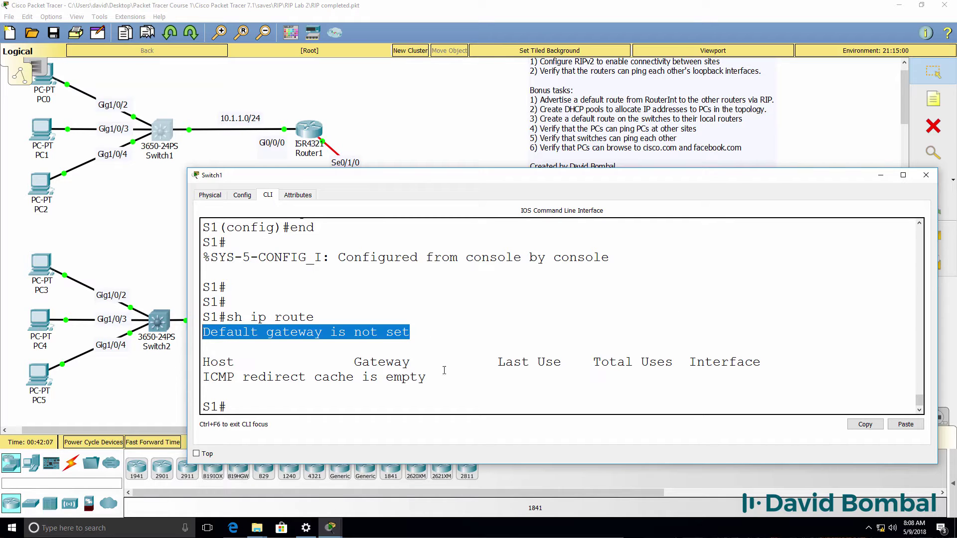
{"action": "left_click_drag", "start_coordinate": [444, 370], "coordinate": [204, 347]}
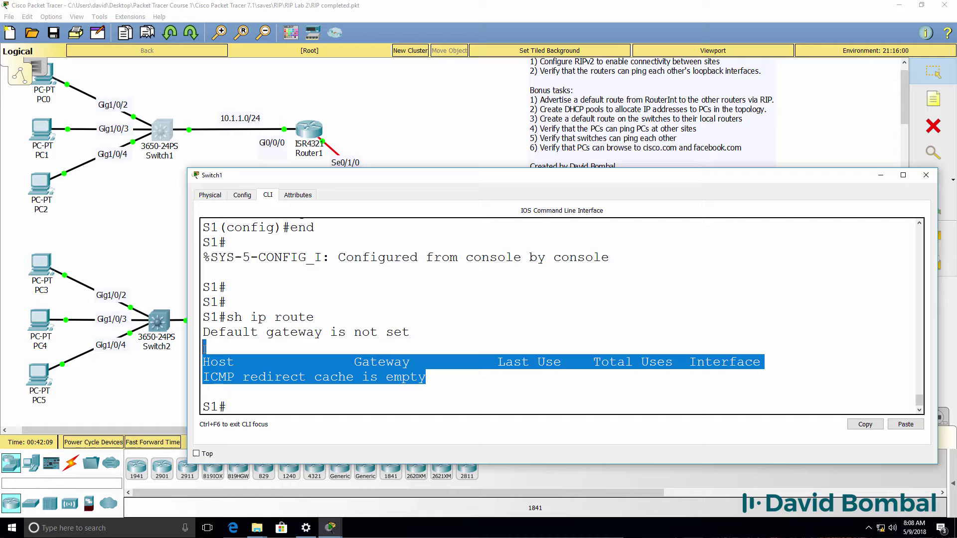
{"action": "key", "text": "Up"}
{"action": "key", "text": "Return"}
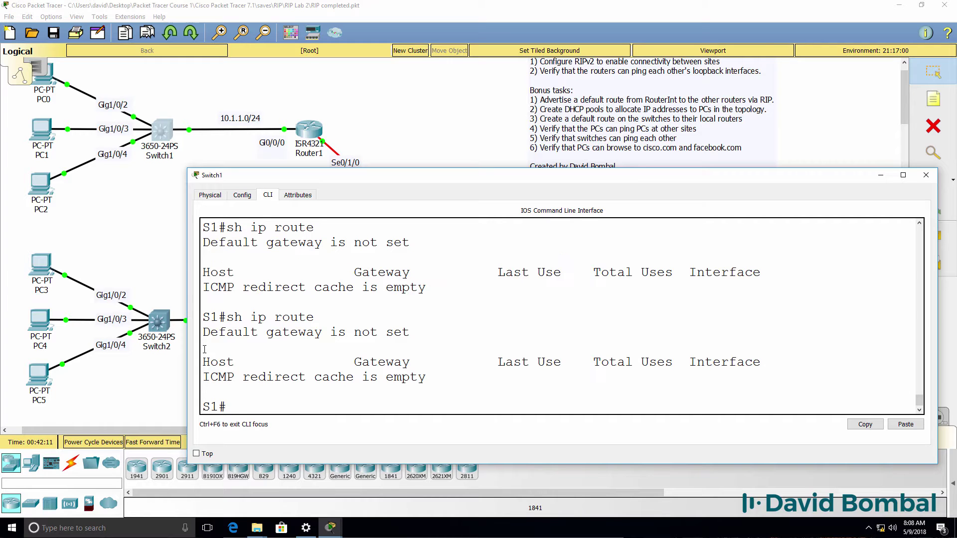
Step: Set the default gateway to 10.1.1.1
{"action": "type", "text": "conf t"}
{"action": "key", "text": "Return"}
{"action": "type", "text": "ip def"}
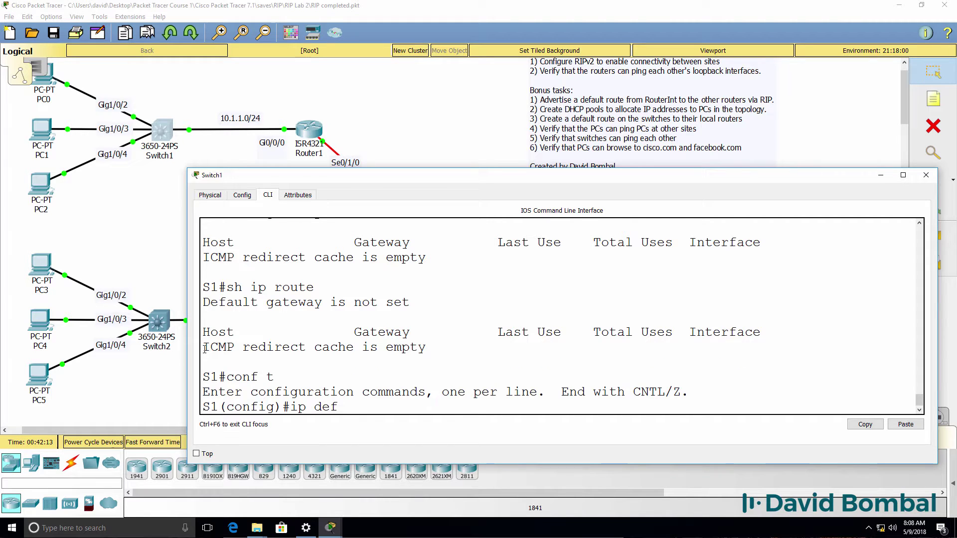
{"action": "key", "text": "Tab"}
{"action": "type", "text": "au"}
{"action": "key", "text": "Tab"}
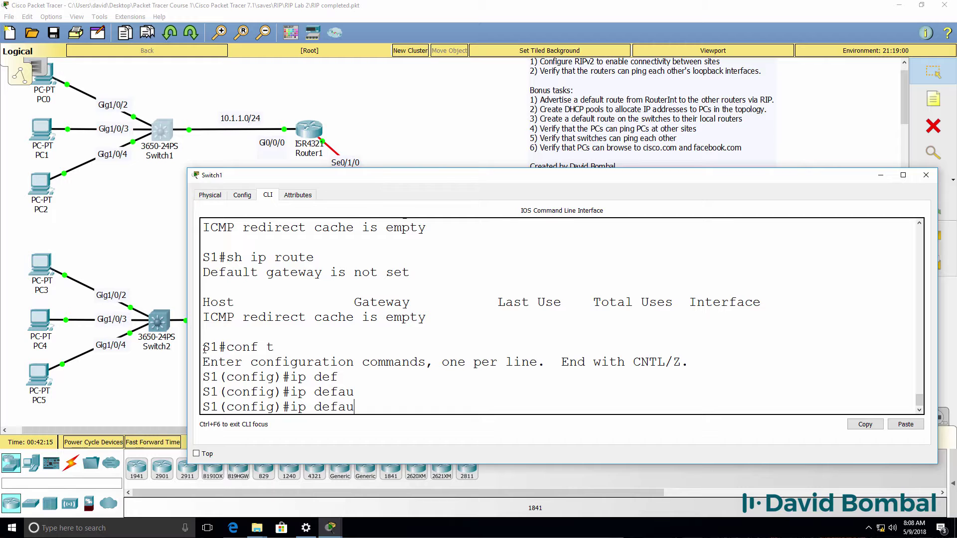
{"action": "type", "text": "t-g"}
{"action": "key", "text": "Tab"}
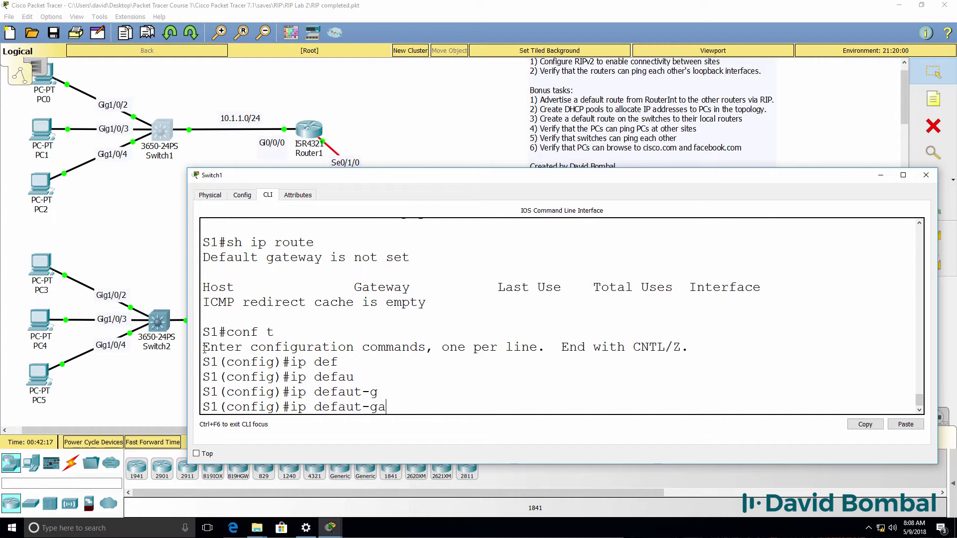
{"action": "key", "text": "BackSpace"}
{"action": "type", "text": "?"}
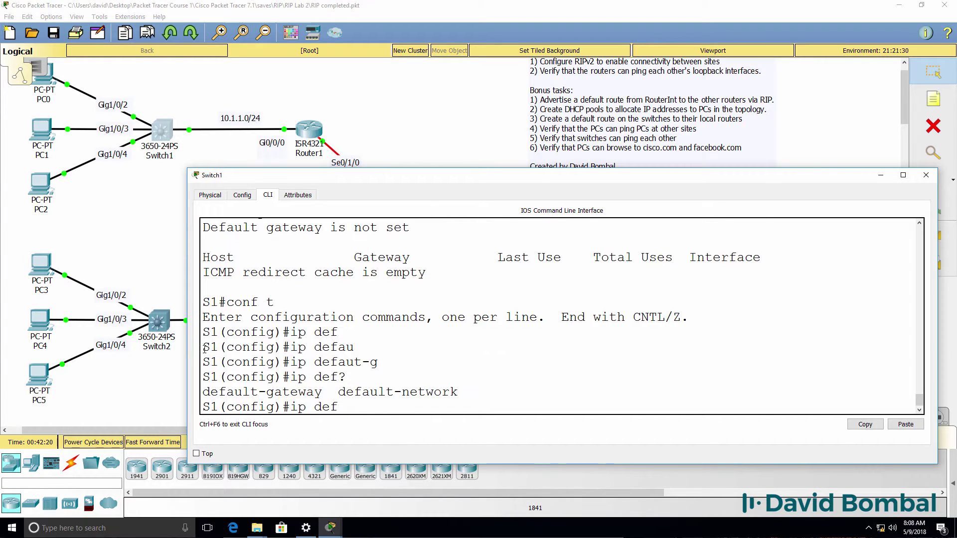
{"action": "type", "text": "ault-g"}
{"action": "key", "text": "Tab"}
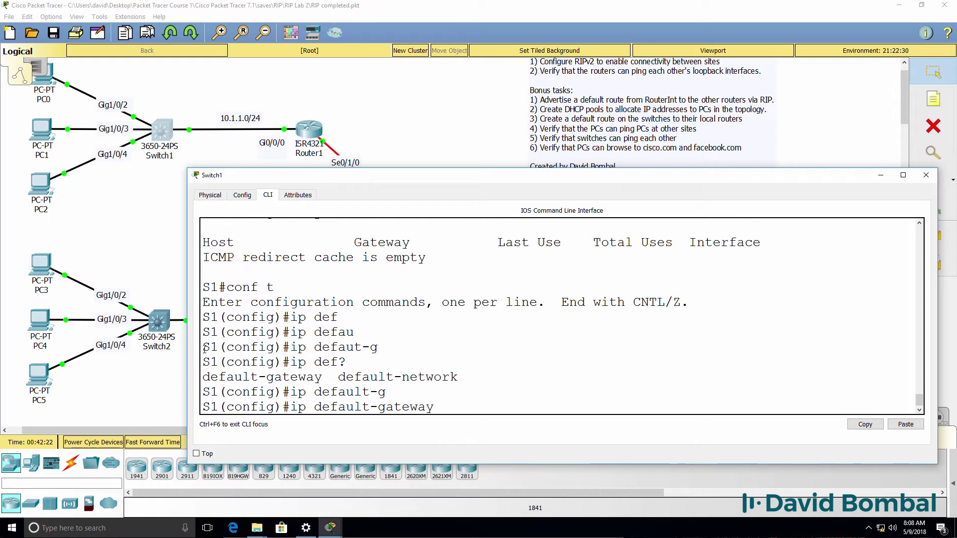
{"action": "type", "text": "?1"}
{"action": "type", "text": "0.1.1.1"}
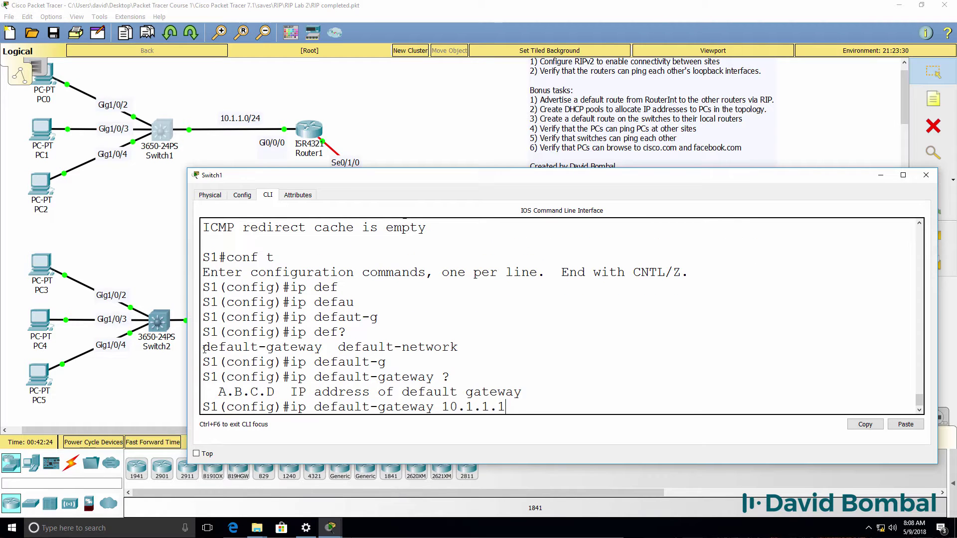
{"action": "key", "text": "Return"}
{"action": "type", "text": "end"}
{"action": "key", "text": "Return"}
Step: Confirm gateway 10.1.1.1, ping 8.8.8.8 at 80 percent success, and save with wr
{"action": "key", "text": "Return"}
{"action": "type", "text": "sh ip ro"}
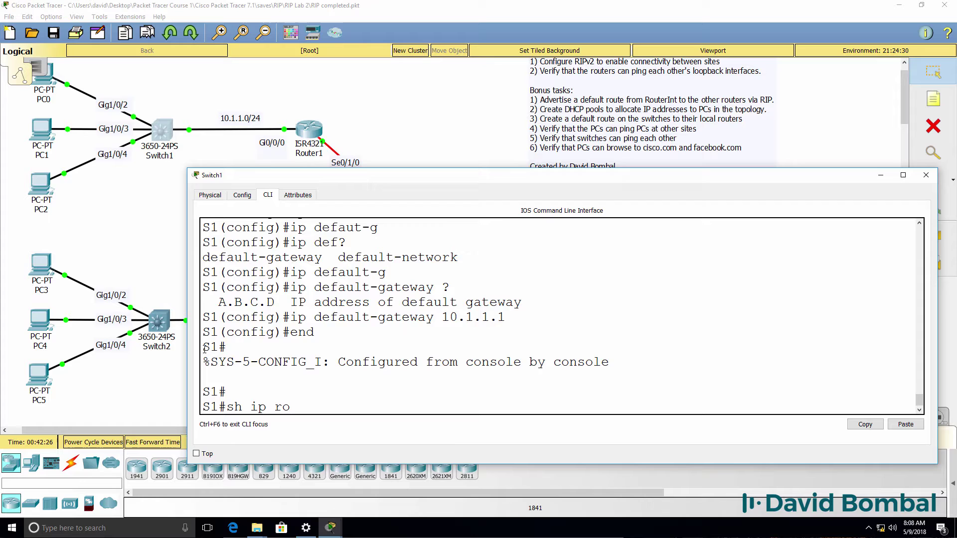
{"action": "type", "text": "ute"}
{"action": "key", "text": "Return"}
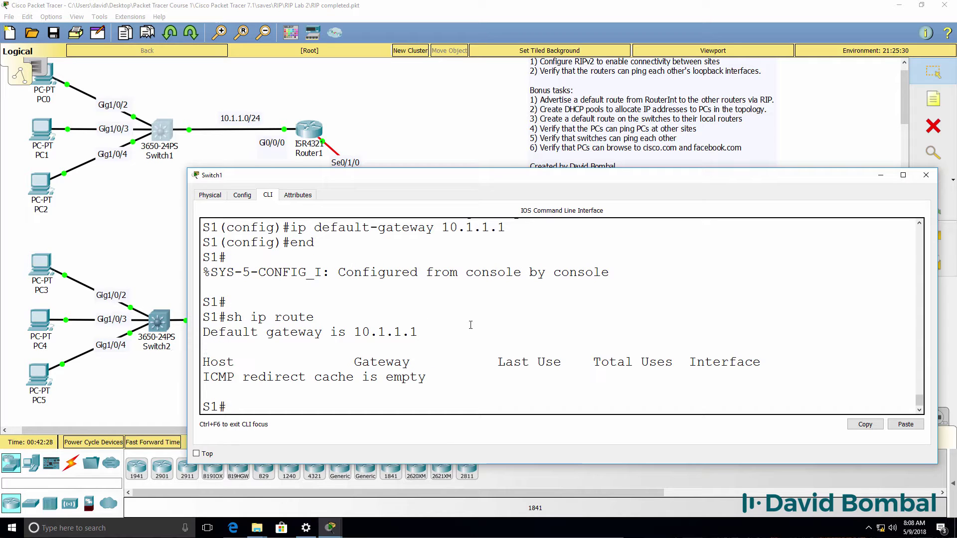
{"action": "left_click_drag", "start_coordinate": [471, 325], "coordinate": [193, 317]}
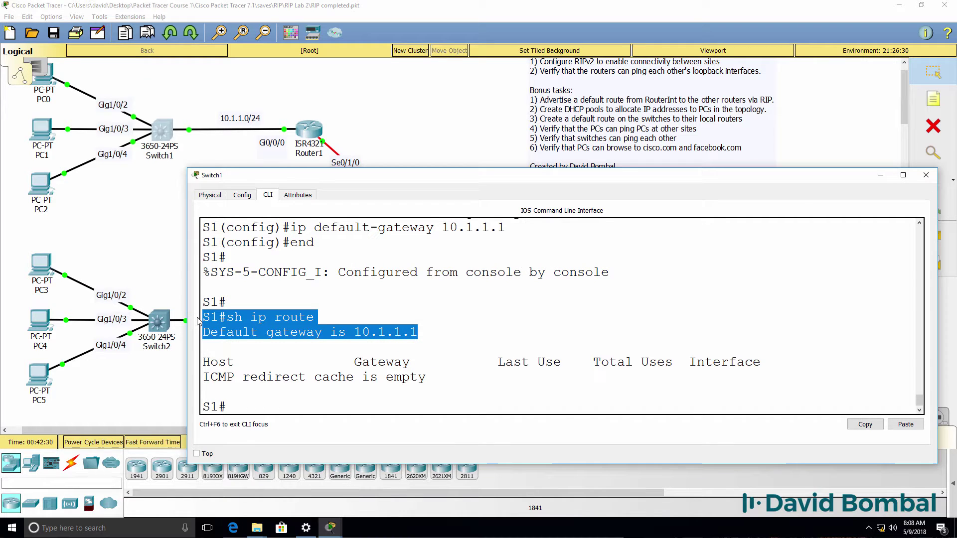
{"action": "type", "text": "p"}
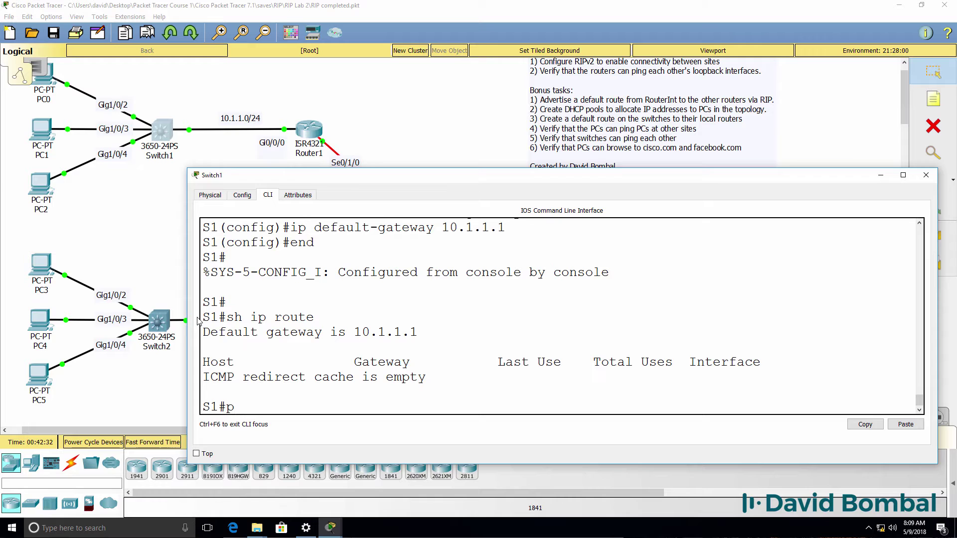
{"action": "type", "text": "ing"}
{"action": "key", "text": "BackSpace"}
{"action": "type", "text": "8.8.8.8"}
{"action": "key", "text": "Return"}
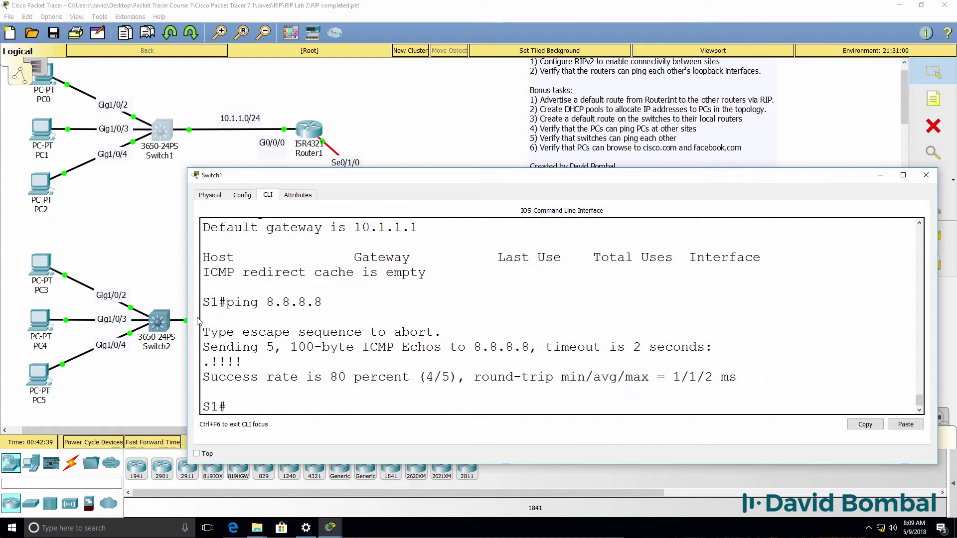
{"action": "type", "text": "wr"}
{"action": "key", "text": "Return"}
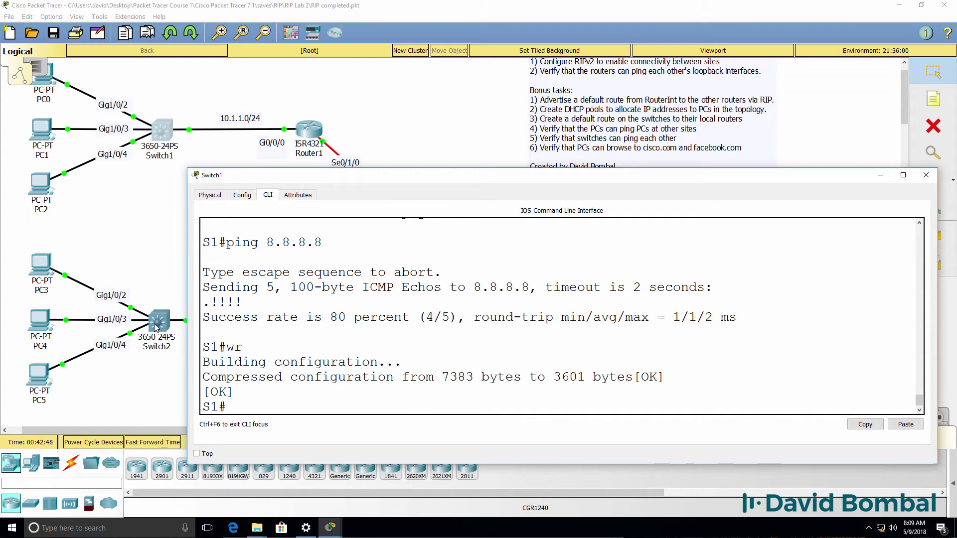
Step: Open Switch2's CLI console and enter privileged mode
{"action": "left_click", "coordinate": [157, 323]}
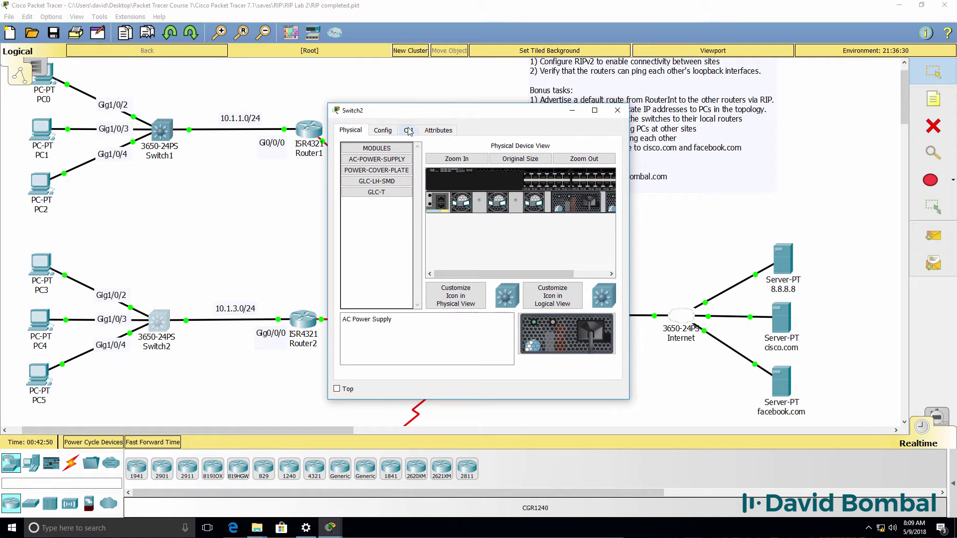
{"action": "left_click", "coordinate": [409, 131]}
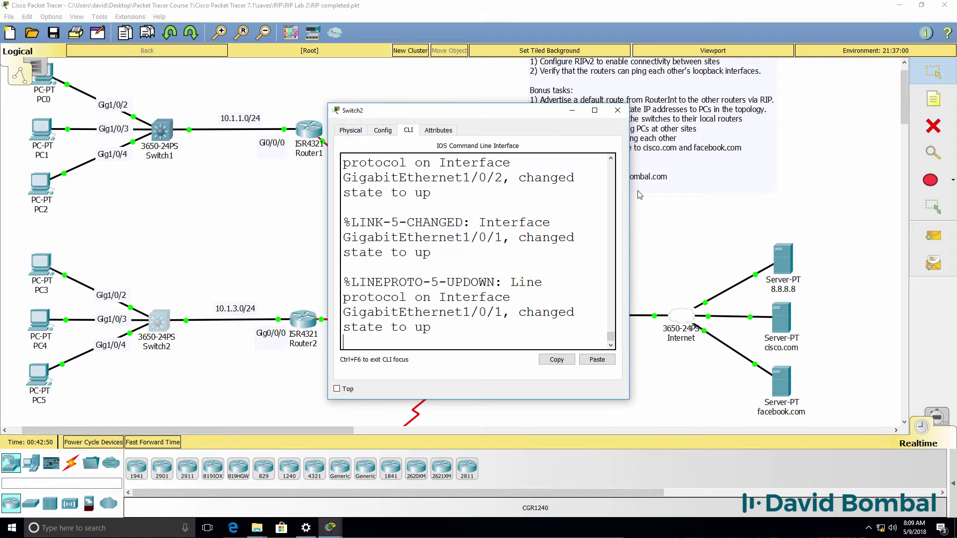
{"action": "left_click_drag", "start_coordinate": [631, 192], "coordinate": [910, 228]}
{"action": "key", "text": "Return"}
{"action": "key", "text": "Return"}
{"action": "key", "text": "Return"}
{"action": "type", "text": "en"}
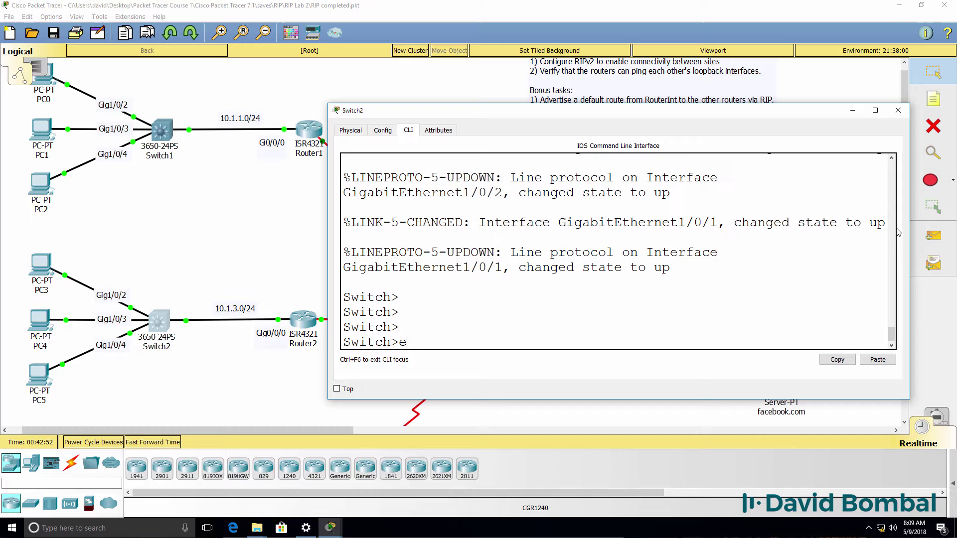
{"action": "key", "text": "Return"}
Step: Rename the switch to S2
{"action": "type", "text": "conf t"}
{"action": "key", "text": "Return"}
{"action": "type", "text": "host S"}
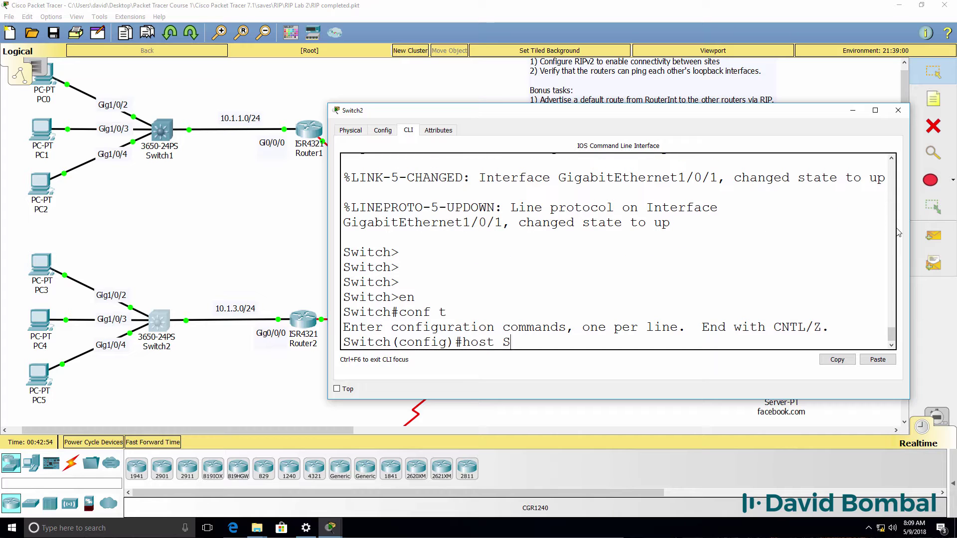
{"action": "type", "text": "2"}
{"action": "key", "text": "Return"}
{"action": "type", "text": "end"}
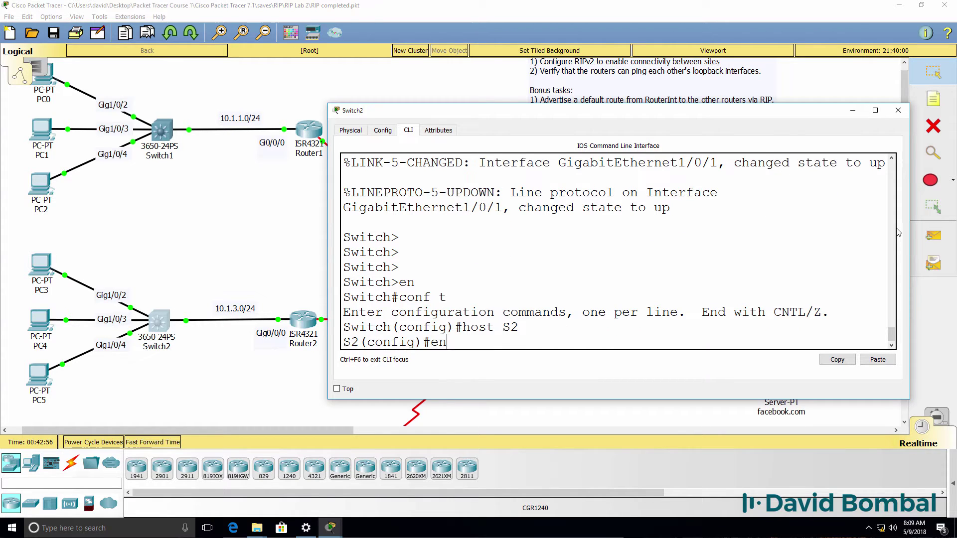
{"action": "key", "text": "Return"}
Step: Check interfaces and routes, finding Vlan1 unassigned and no default gateway
{"action": "key", "text": "Return"}
{"action": "type", "text": "sh ip int brief"}
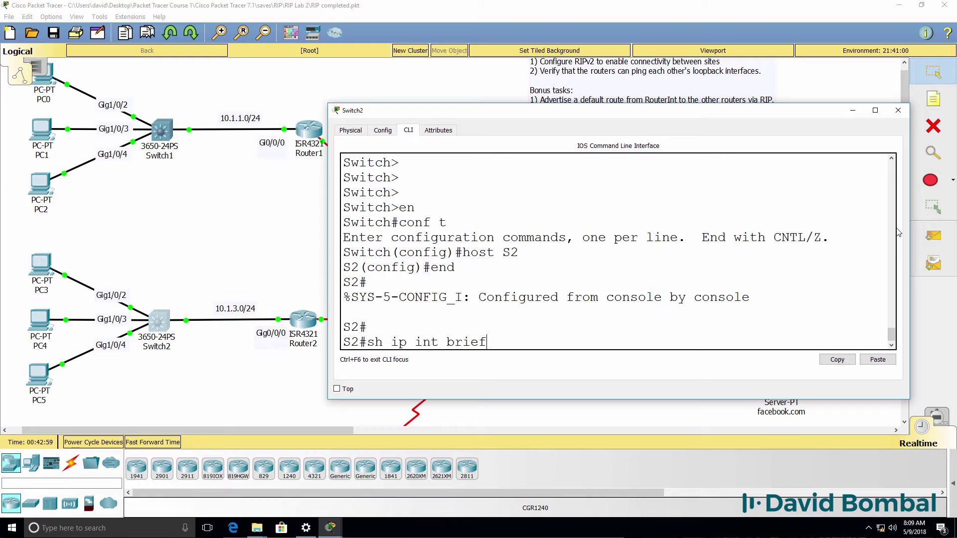
{"action": "key", "text": "Return"}
{"action": "key", "text": "space"}
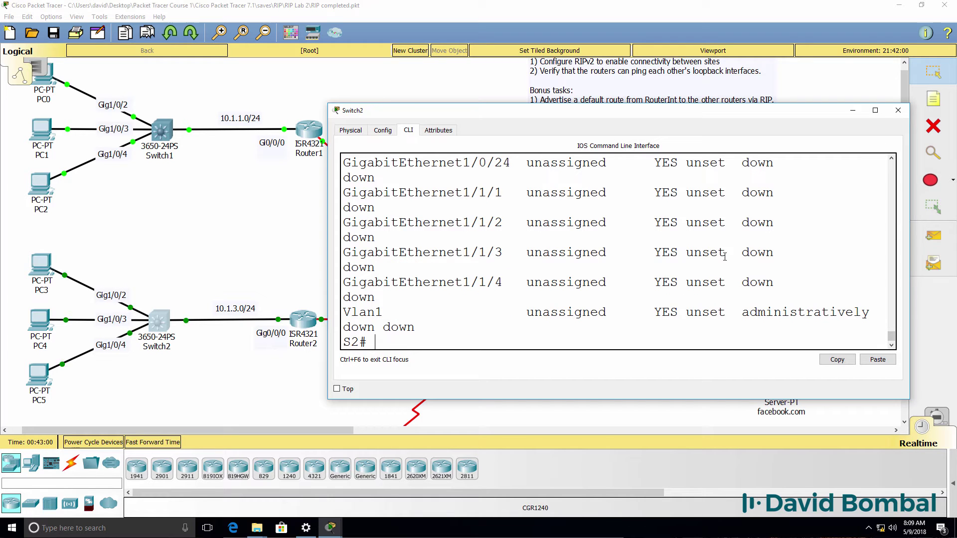
{"action": "left_click_drag", "start_coordinate": [420, 334], "coordinate": [194, 283]}
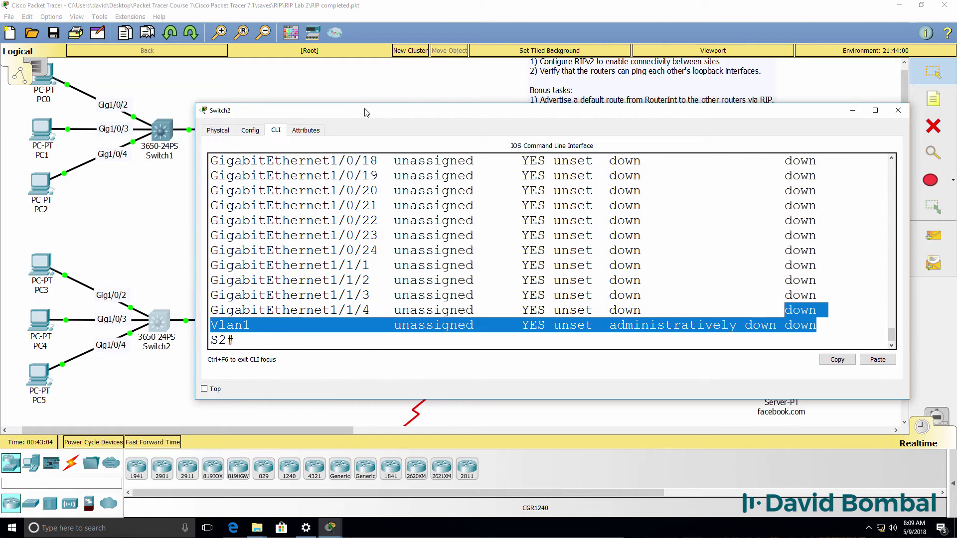
{"action": "left_click_drag", "start_coordinate": [368, 114], "coordinate": [393, 166]}
{"action": "key", "text": "Return"}
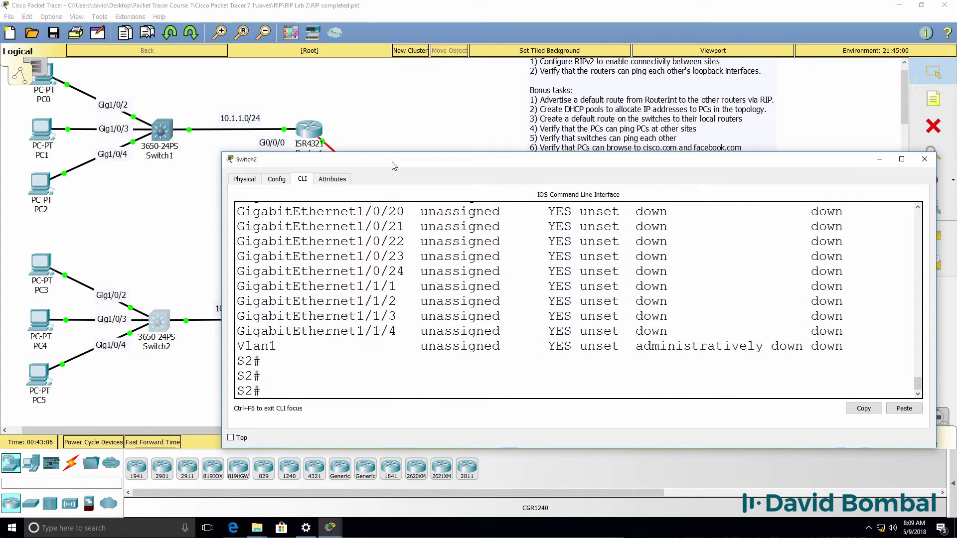
{"action": "type", "text": "sh ip route"}
{"action": "key", "text": "Return"}
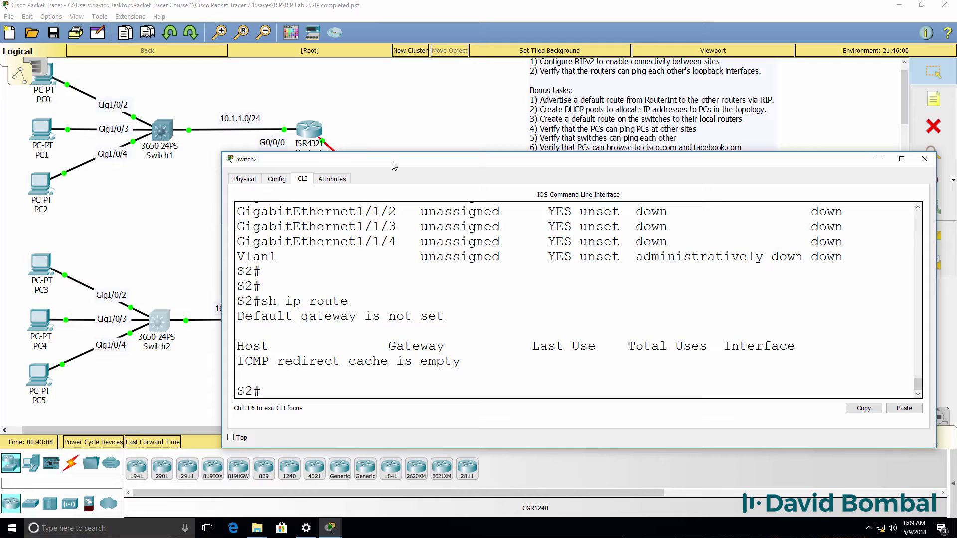
Step: Assign VLAN 1 the address 10.1.3.2 with mask 255.255.255.0
{"action": "type", "text": "conf t"}
{"action": "key", "text": "Return"}
{"action": "type", "text": "int"}
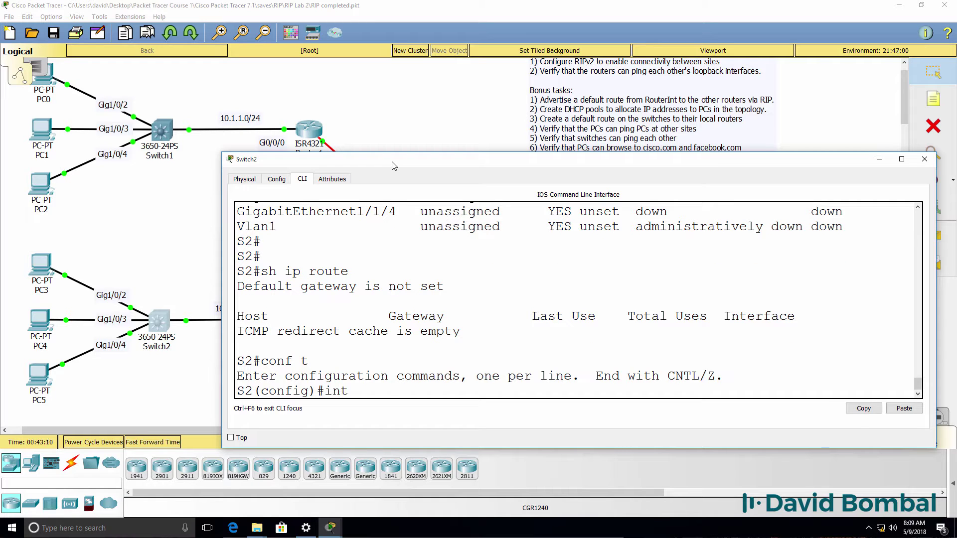
{"action": "type", "text": " vlan 1"}
{"action": "key", "text": "Return"}
{"action": "type", "text": "ip"}
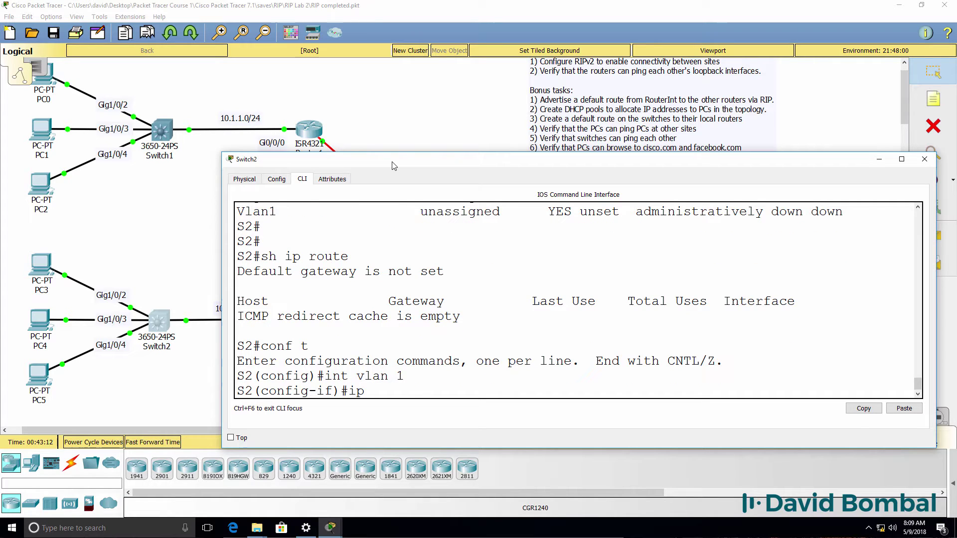
{"action": "type", "text": " add"}
{"action": "key", "text": "Tab"}
{"action": "type", "text": "1"}
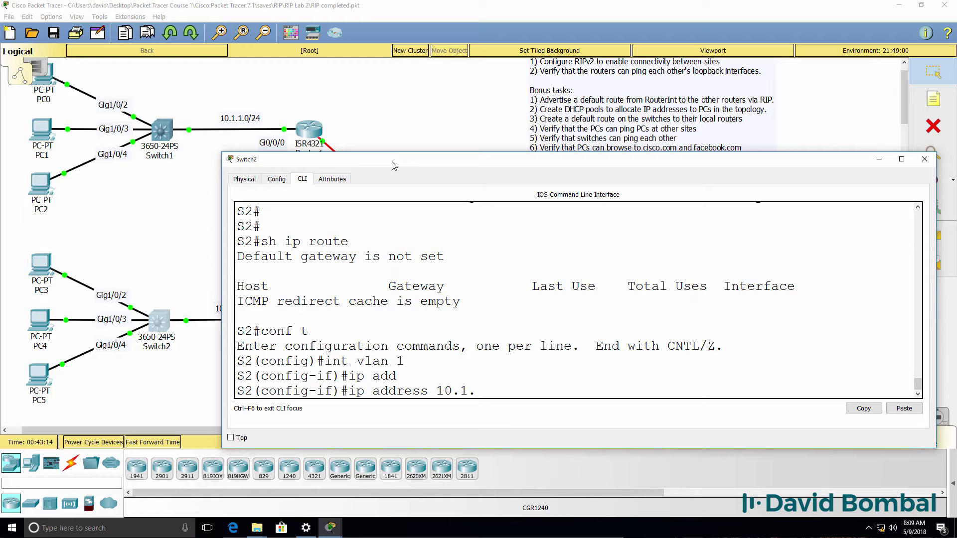
{"action": "left_click_drag", "start_coordinate": [548, 159], "coordinate": [671, 158]}
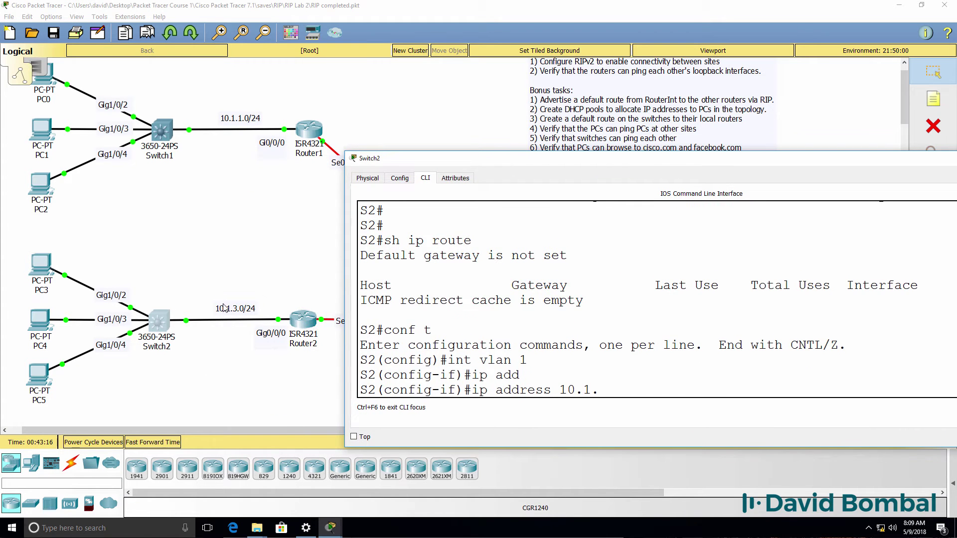
{"action": "type", "text": "0.1.3.2 255.255.255.0"}
{"action": "key", "text": "Return"}
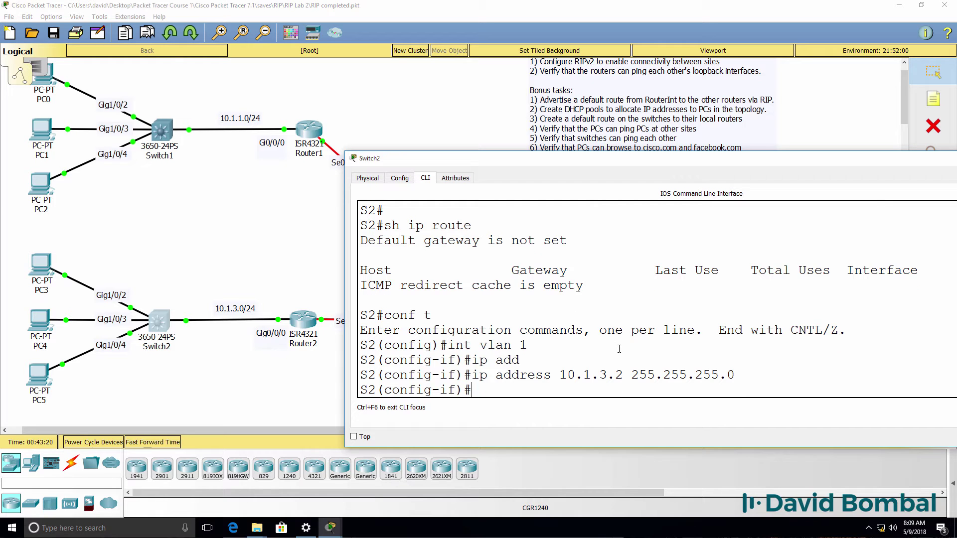
{"action": "type", "text": "exit"}
{"action": "key", "text": "Return"}
Step: Set default gateway 10.1.3.1 and ping 8.8.8.8
{"action": "type", "text": "ip de"}
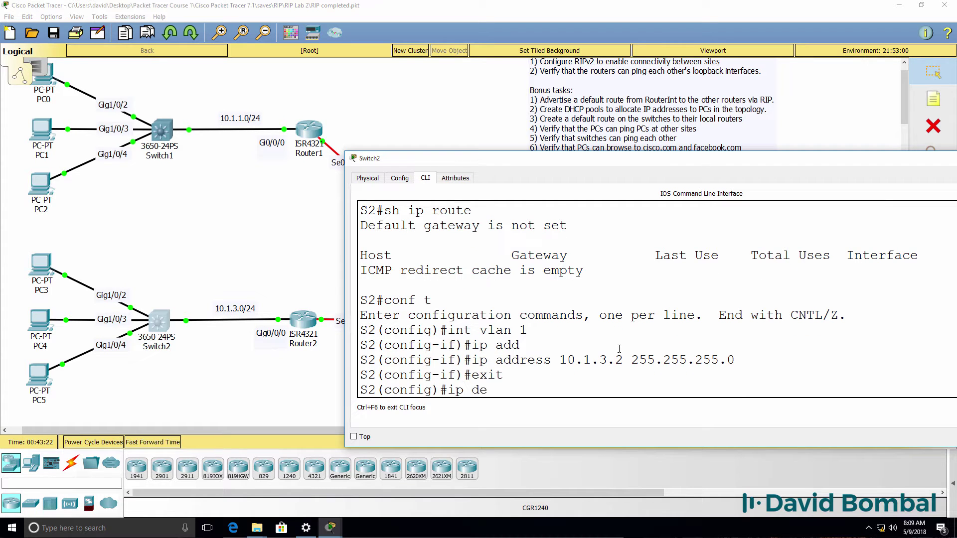
{"action": "type", "text": "fault-g"}
{"action": "key", "text": "Tab"}
{"action": "type", "text": "10"}
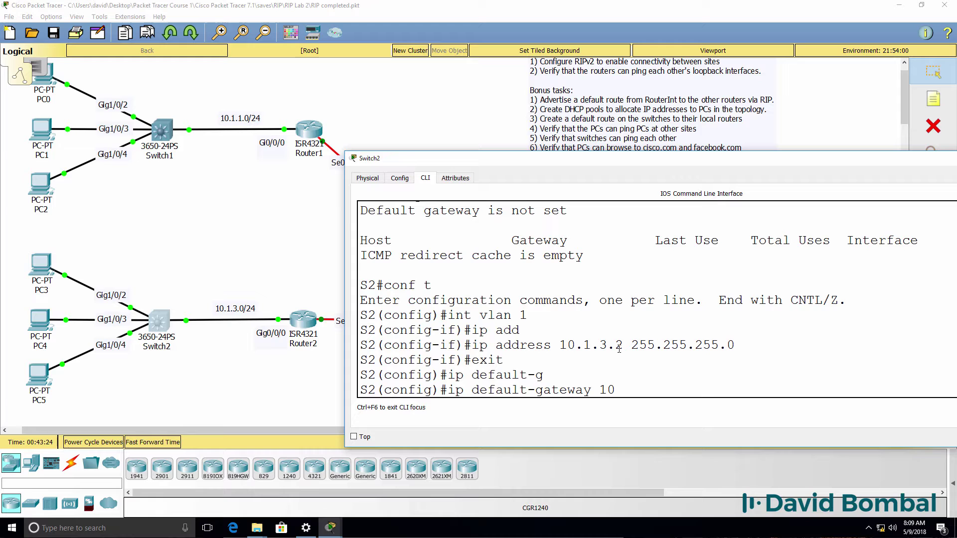
{"action": "type", "text": ".1.3.1"}
{"action": "key", "text": "Return"}
{"action": "type", "text": "end"}
{"action": "key", "text": "Return"}
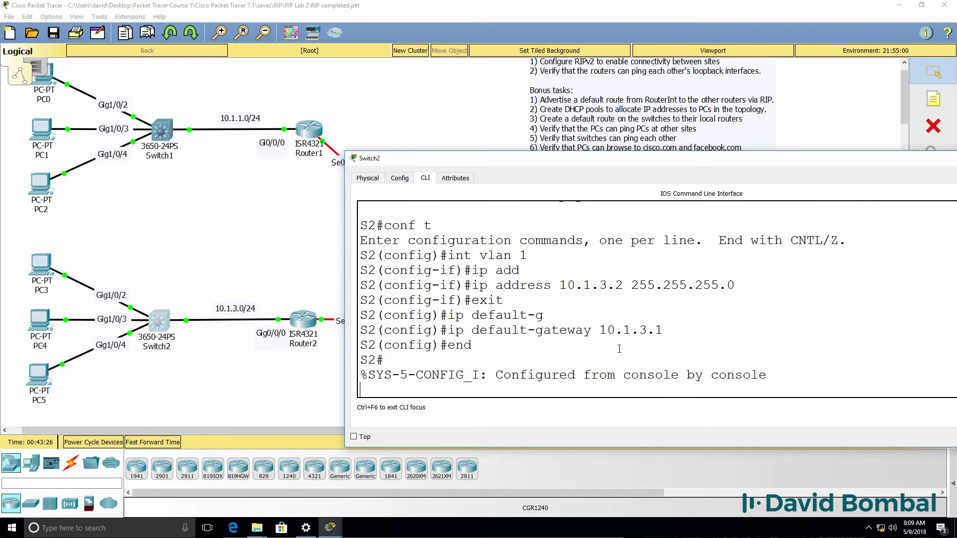
{"action": "key", "text": "Return"}
{"action": "key", "text": "Return"}
{"action": "type", "text": "ping 8.8"}
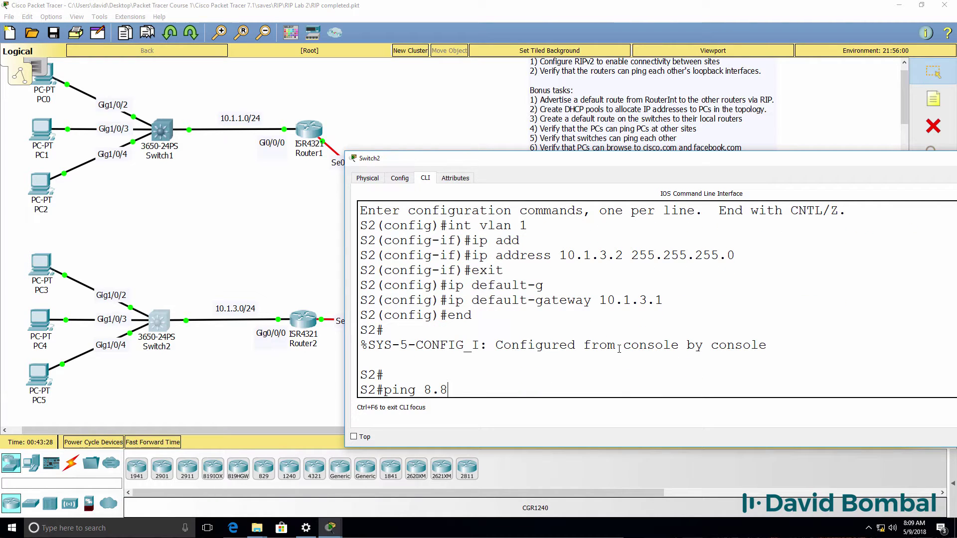
{"action": "type", "text": ".8.8"}
{"action": "key", "text": "Return"}
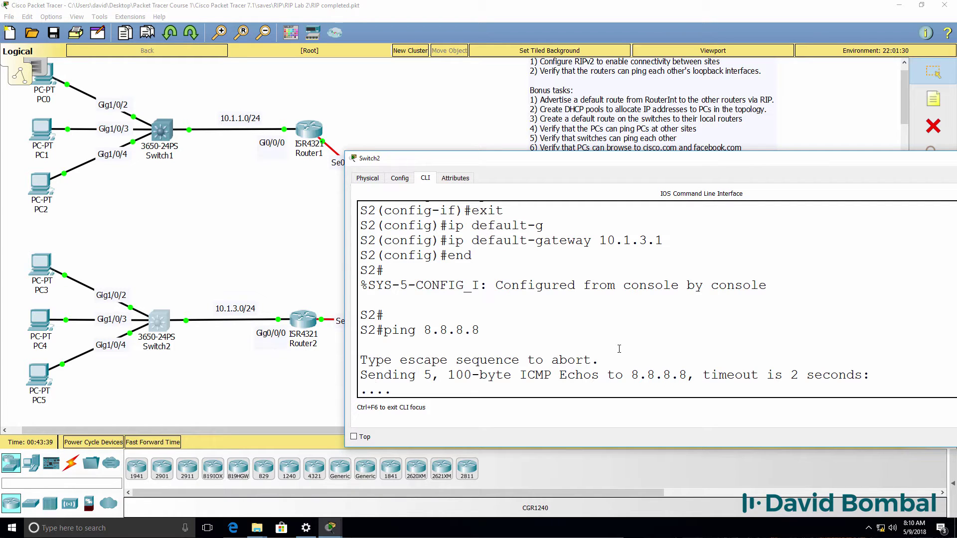
Step: Verify gateway 10.1.3.1 is set and spot Vlan1 still administratively down
{"action": "key", "text": "Return"}
{"action": "key", "text": "Return"}
{"action": "key", "text": "Return"}
{"action": "key", "text": "Return"}
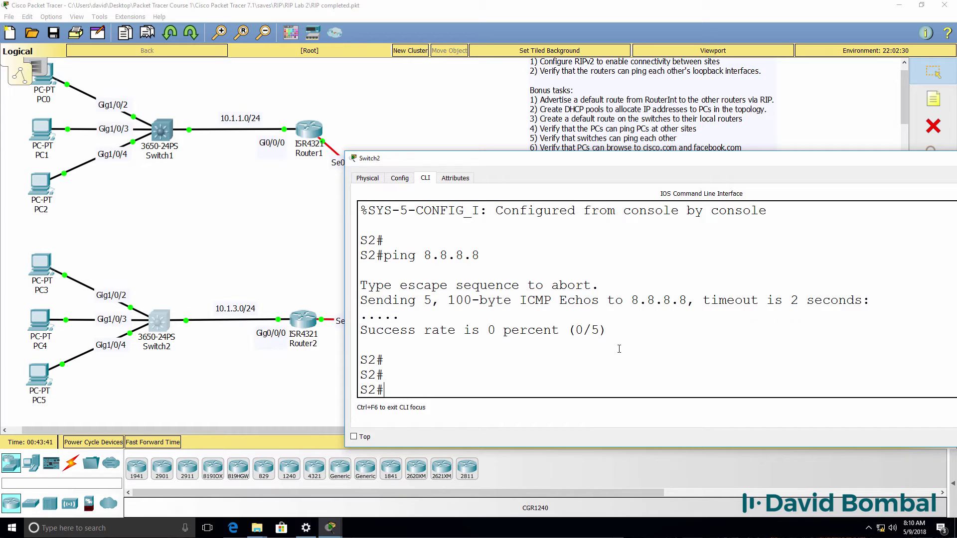
{"action": "type", "text": "sh ip route"}
{"action": "key", "text": "Return"}
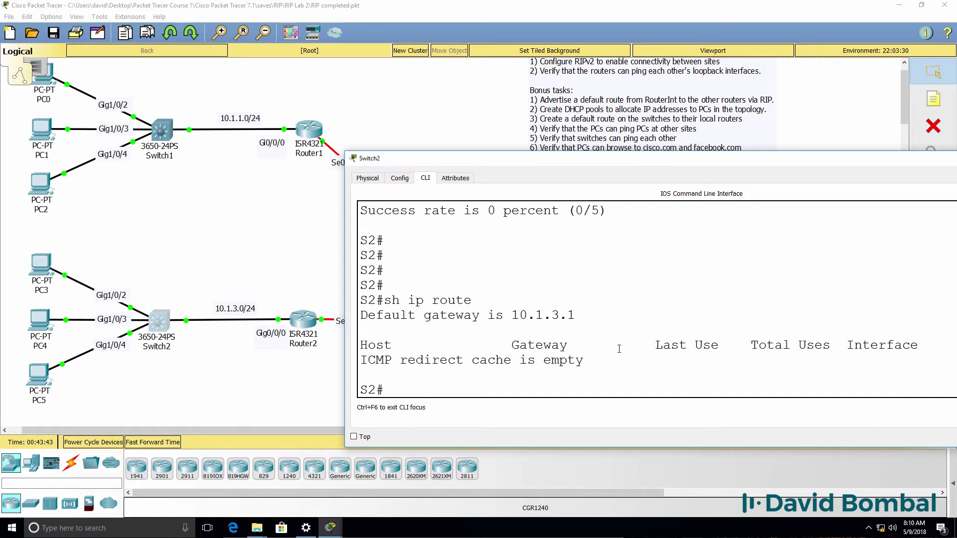
{"action": "left_click_drag", "start_coordinate": [576, 314], "coordinate": [420, 314]}
{"action": "type", "text": "sh ip intb rief brief"}
{"action": "key", "text": "Return"}
{"action": "key", "text": "space"}
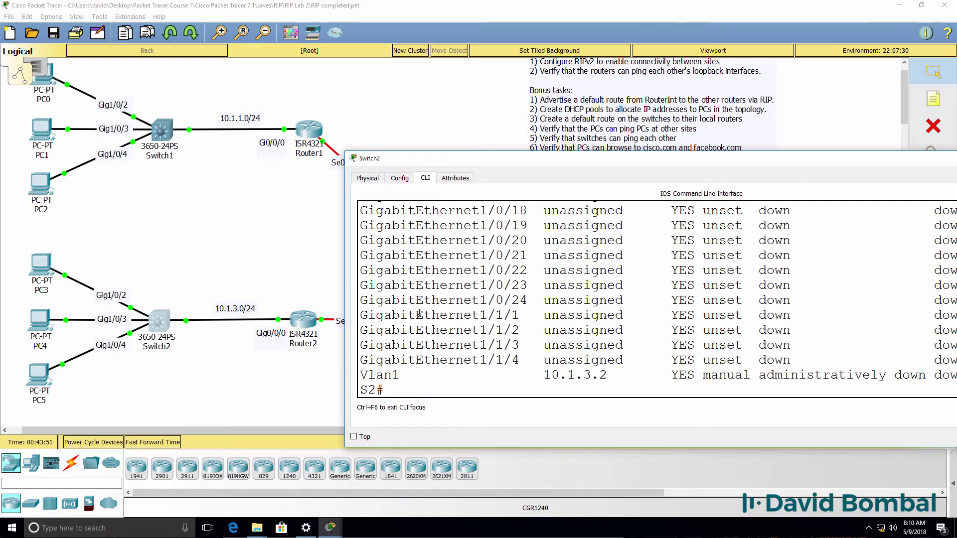
{"action": "left_click_drag", "start_coordinate": [367, 375], "coordinate": [952, 375]}
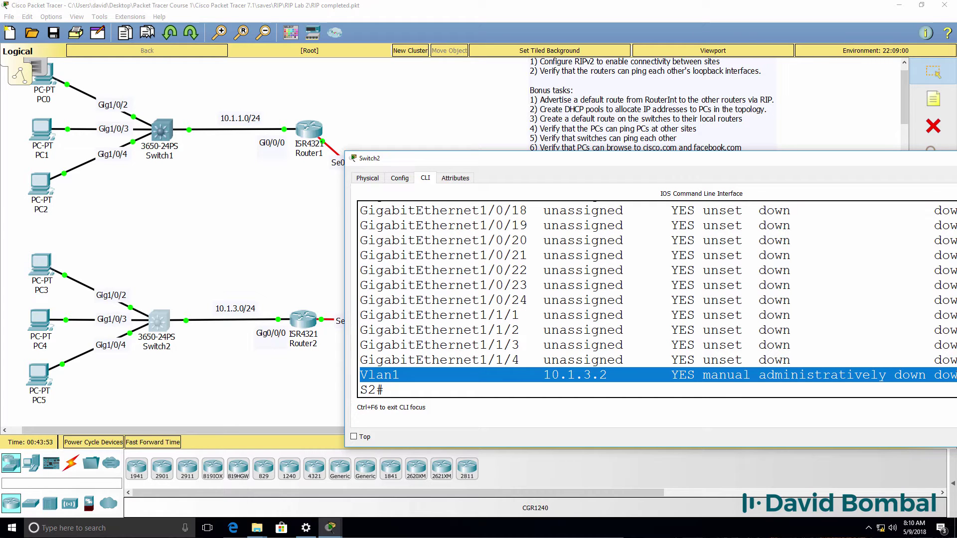
Step: Enable VLAN 1 with no shutdown and ping gateway 10.1.3.1 at 80 percent success
{"action": "type", "text": "conf t"}
{"action": "key", "text": "Return"}
{"action": "type", "text": "int lvan"}
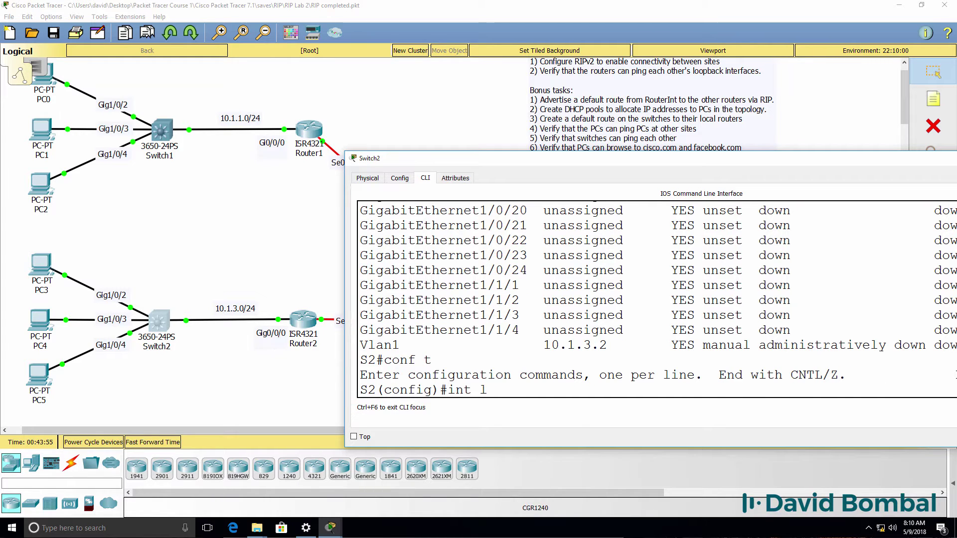
{"action": "key", "text": "BackSpace"}
{"action": "key", "text": "BackSpace"}
{"action": "type", "text": "vlan 1"}
{"action": "key", "text": "Return"}
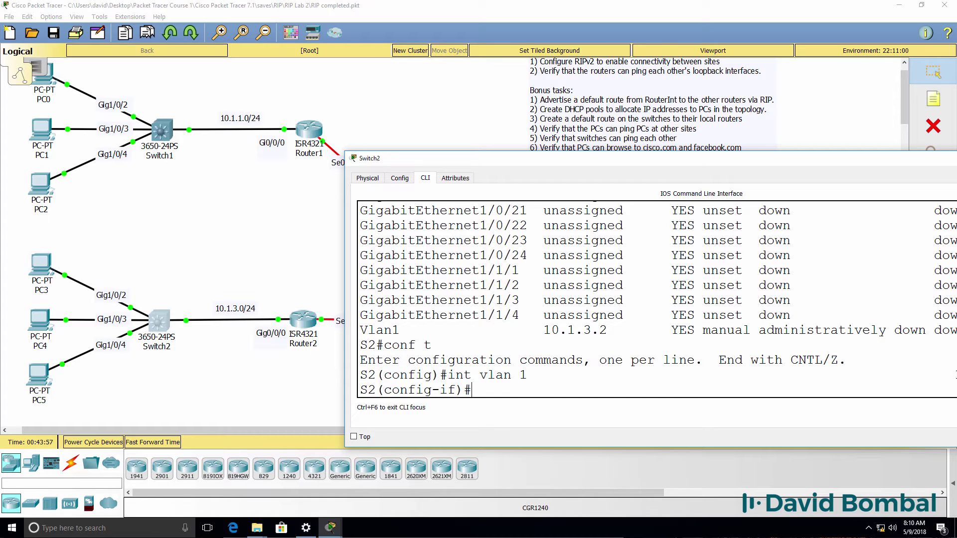
{"action": "type", "text": "no shut"}
{"action": "key", "text": "Return"}
{"action": "key", "text": "Return"}
{"action": "key", "text": "Return"}
{"action": "type", "text": "end"}
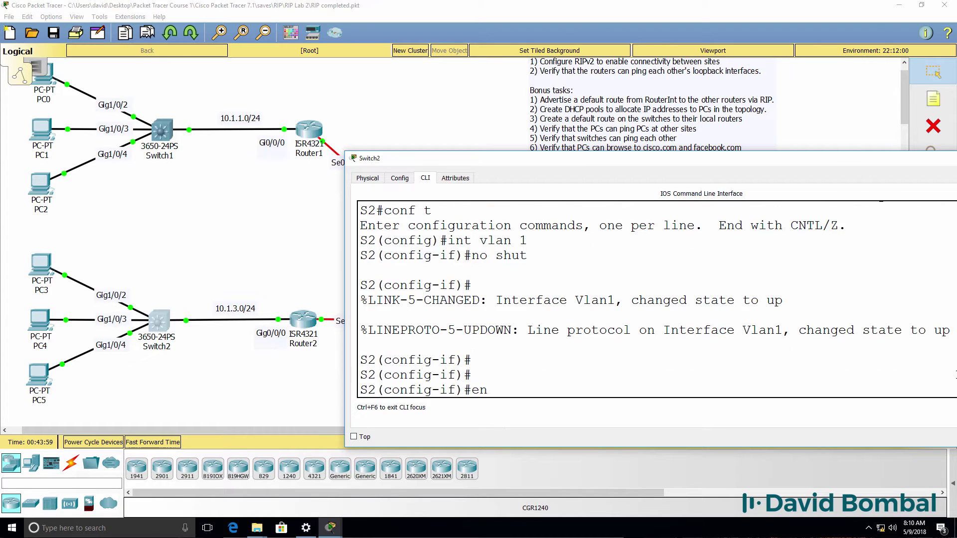
{"action": "key", "text": "Return"}
{"action": "key", "text": "Return"}
{"action": "key", "text": "Return"}
{"action": "key", "text": "Return"}
{"action": "key", "text": "Return"}
{"action": "type", "text": "ping 1"}
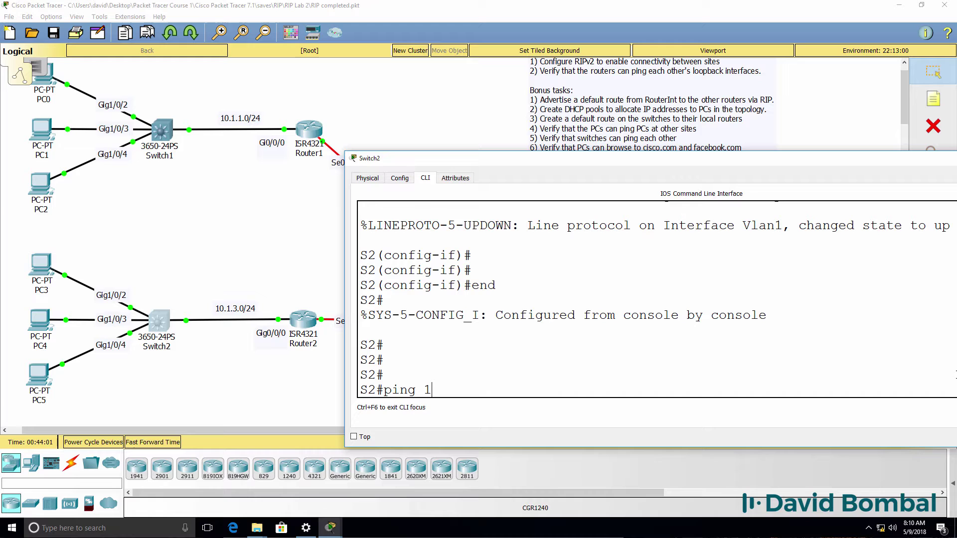
{"action": "type", "text": "0.1.3.1"}
{"action": "key", "text": "Return"}
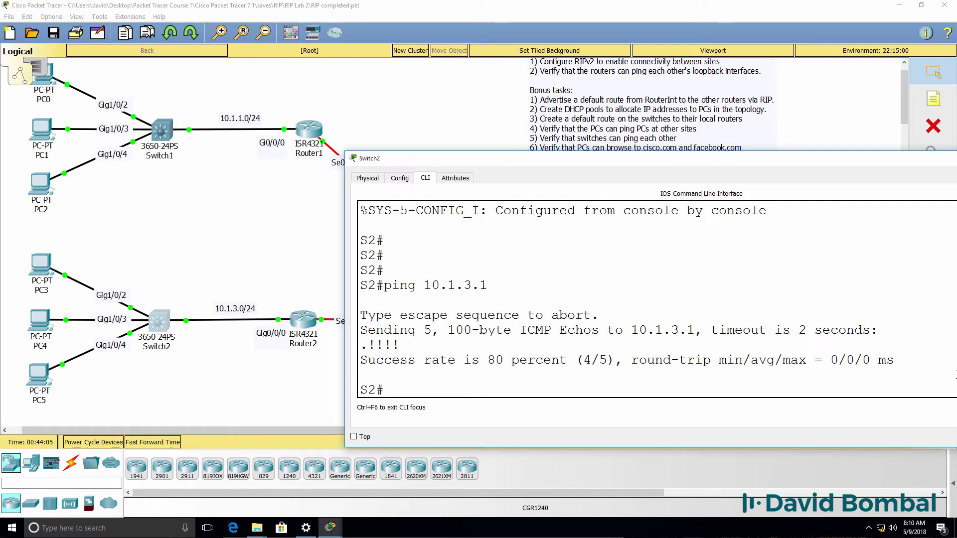
Step: Ping 8.8.8.8, then set Switch2's DNS name server to 8.8.8.8
{"action": "type", "text": "ping 8.8.8.8"}
{"action": "key", "text": "Return"}
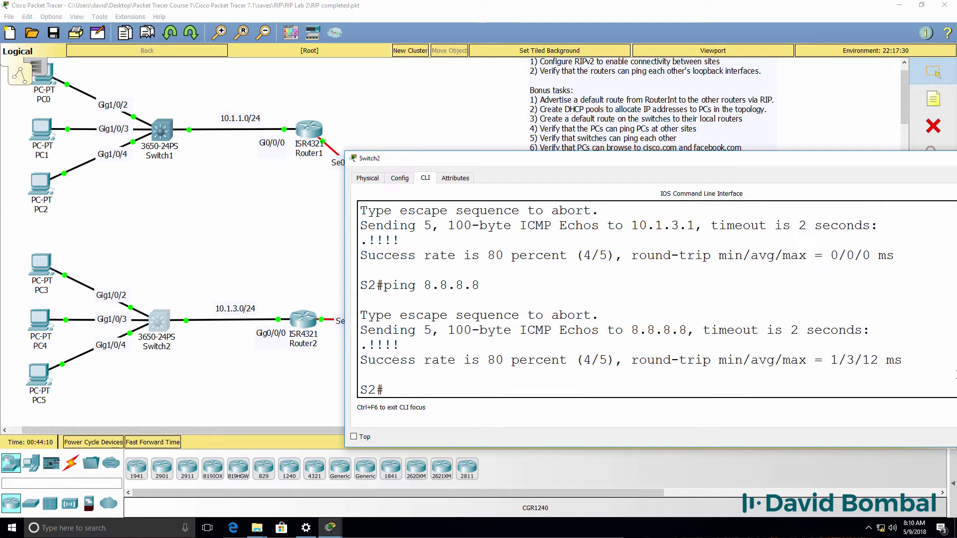
{"action": "type", "text": "conf t"}
{"action": "key", "text": "Return"}
{"action": "type", "text": "ip domai"}
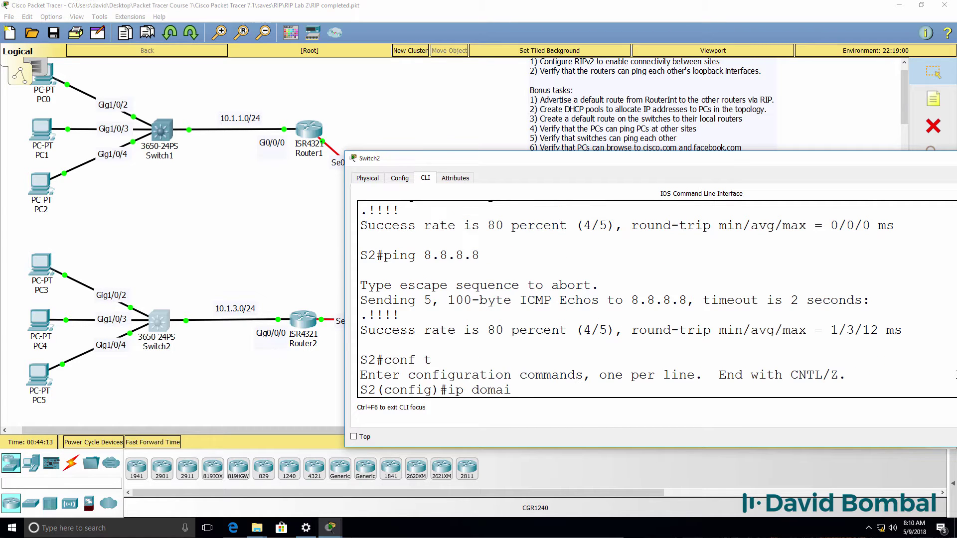
{"action": "key", "text": "BackSpace"}
{"action": "key", "text": "BackSpace"}
{"action": "key", "text": "BackSpace"}
{"action": "key", "text": "BackSpace"}
{"action": "key", "text": "BackSpace"}
{"action": "key", "text": "BackSpace"}
{"action": "type", "text": "name-se"}
{"action": "key", "text": "Tab"}
{"action": "type", "text": "8"}
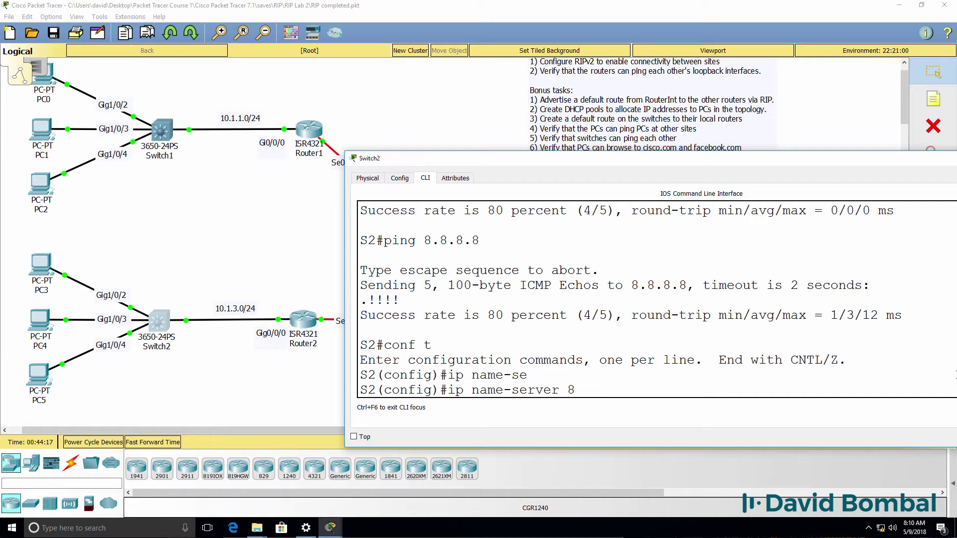
{"action": "type", "text": ".8.8.8"}
{"action": "key", "text": "Return"}
{"action": "type", "text": "end"}
{"action": "key", "text": "Return"}
Step: Ping cisco.com, save Switch2's configuration with wr, and ping 10.1.1.101
{"action": "key", "text": "Return"}
{"action": "key", "text": "Return"}
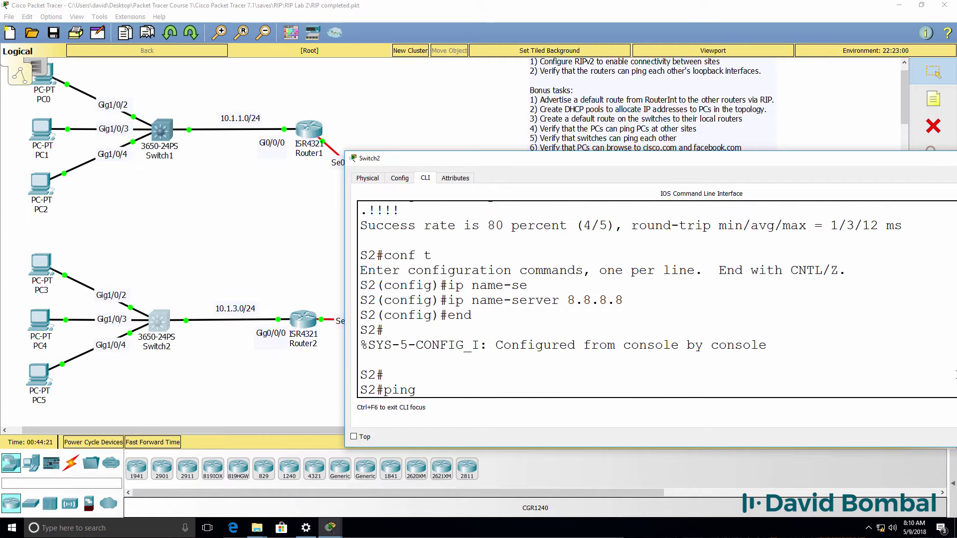
{"action": "type", "text": "ping cisco.com"}
{"action": "key", "text": "Return"}
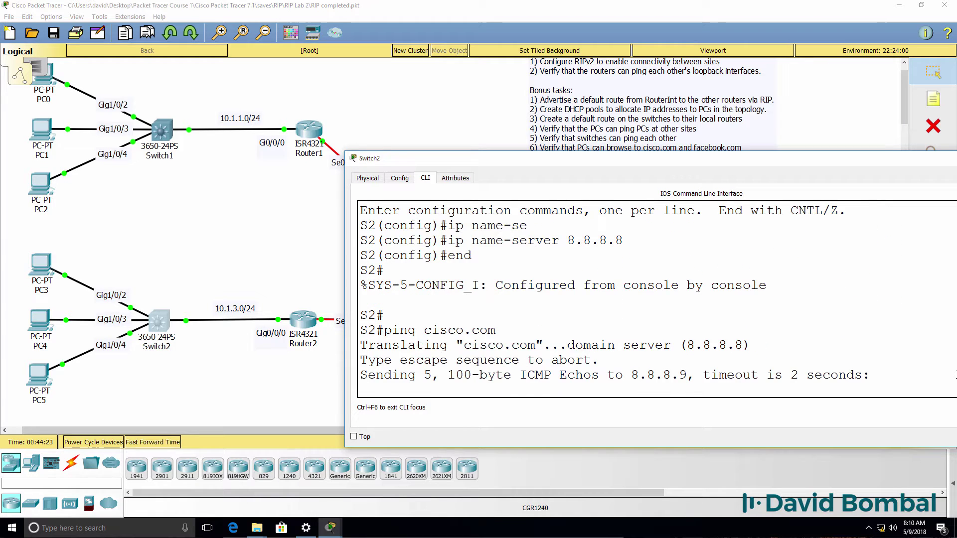
{"action": "type", "text": "wr"}
{"action": "key", "text": "Return"}
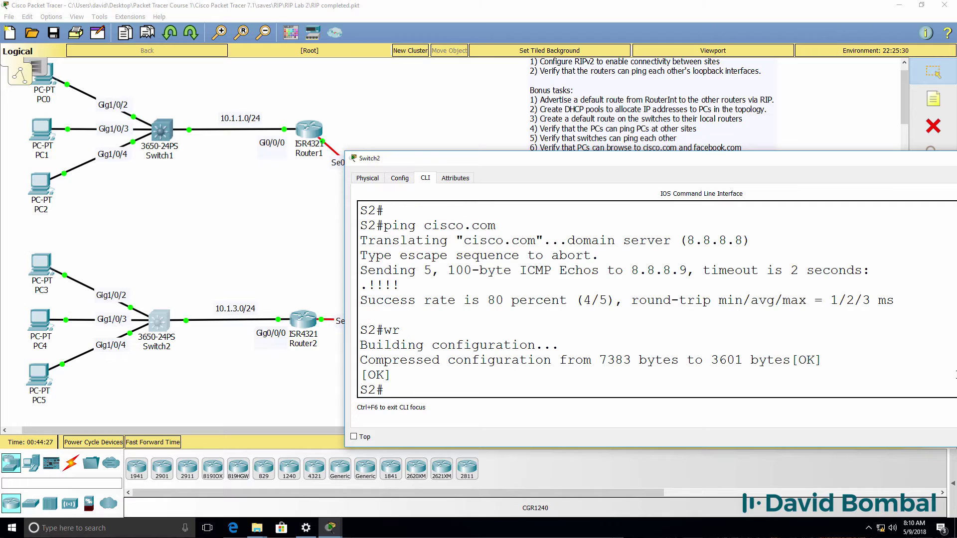
{"action": "type", "text": "ping 10.1.1.101"}
{"action": "key", "text": "Return"}
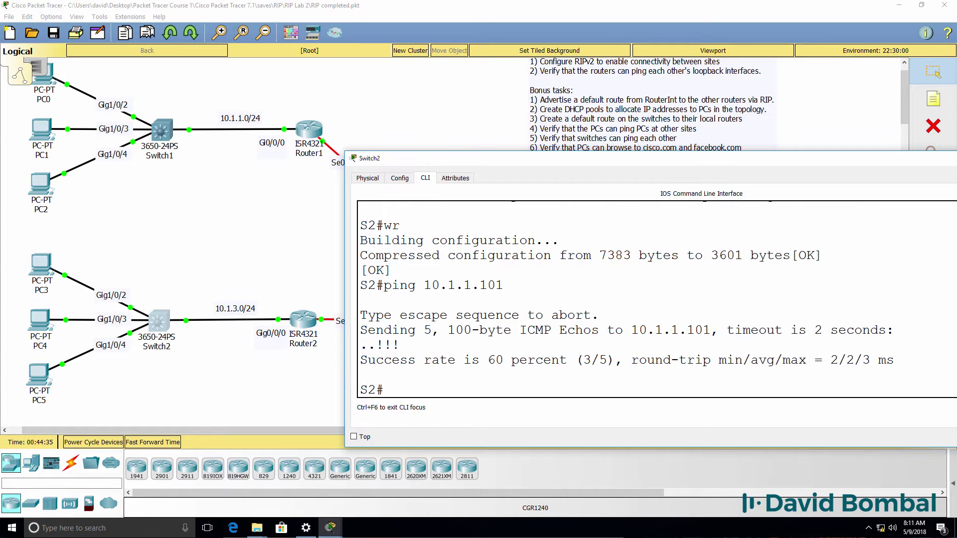
Step: Repeat the ping to 10.1.1.101 and telnet to 10.1.1.101
{"action": "key", "text": "Up"}
{"action": "key", "text": "Return"}
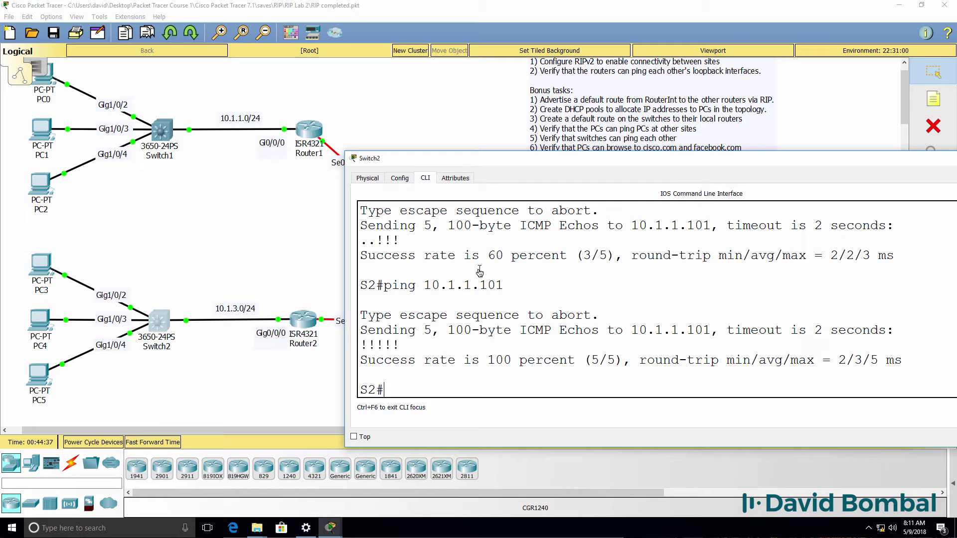
{"action": "type", "text": "telnet 10.1.1.1"}
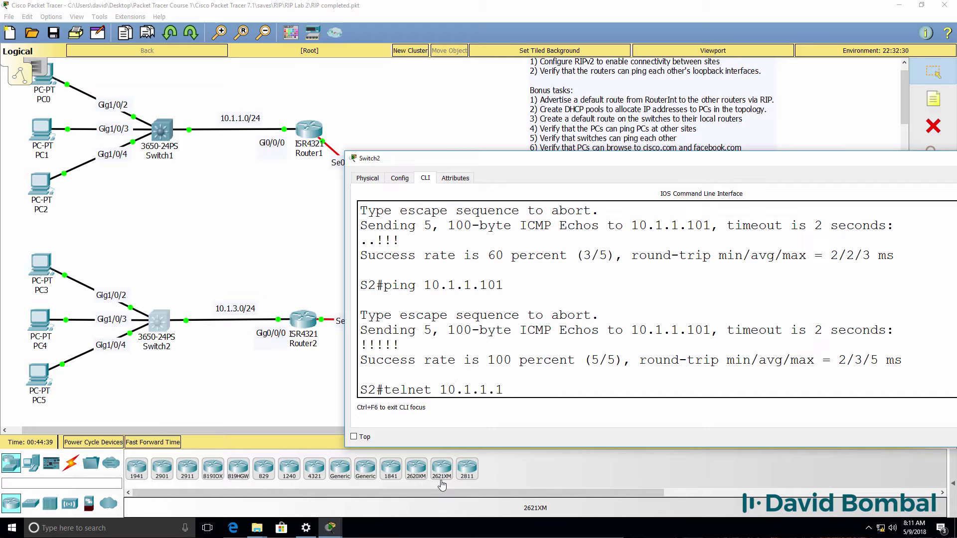
{"action": "type", "text": "01"}
{"action": "key", "text": "Return"}
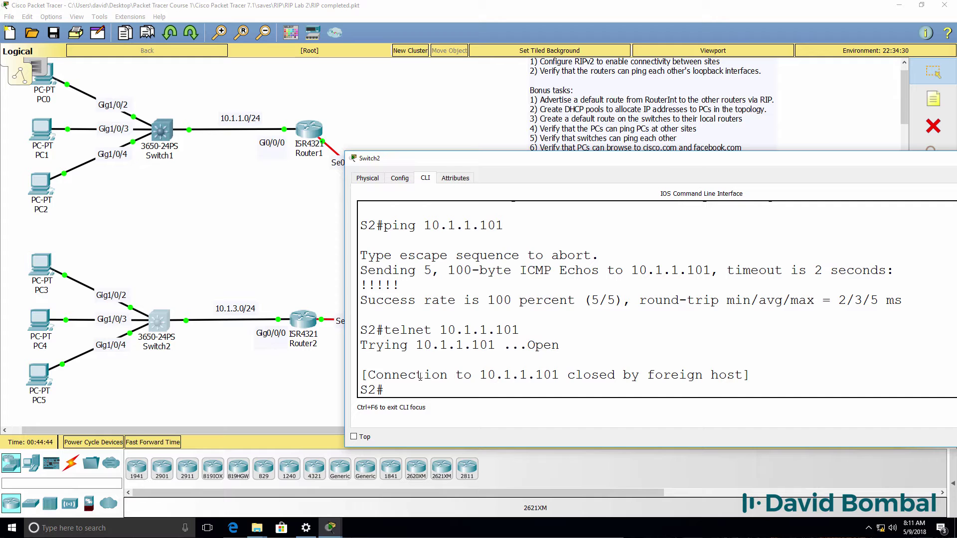
{"action": "mouse_move", "coordinate": [337, 530]}
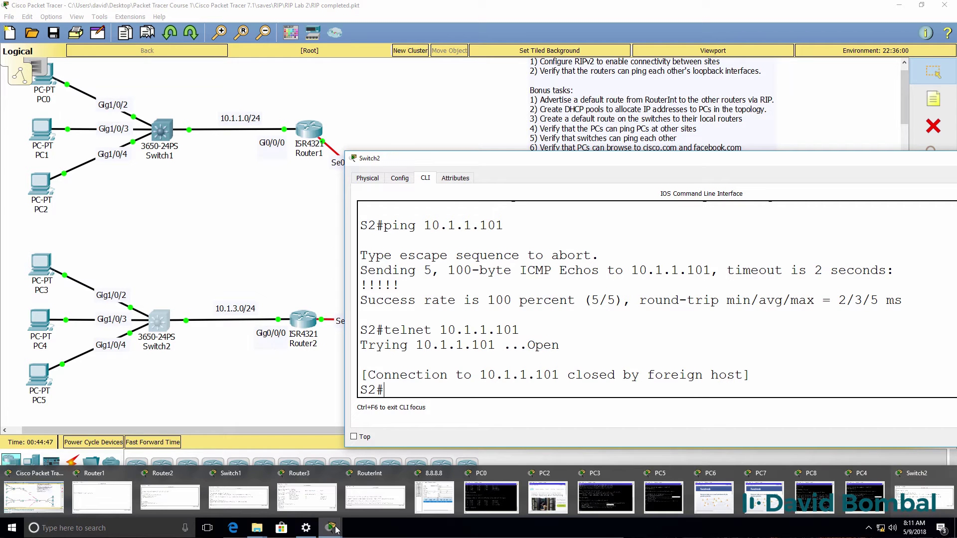
Step: Open Switch3's command line and enlarge and reposition its console window
{"action": "left_click", "coordinate": [243, 282]}
{"action": "scroll", "coordinate": [243, 282], "scroll_direction": "down", "scroll_amount": 3}
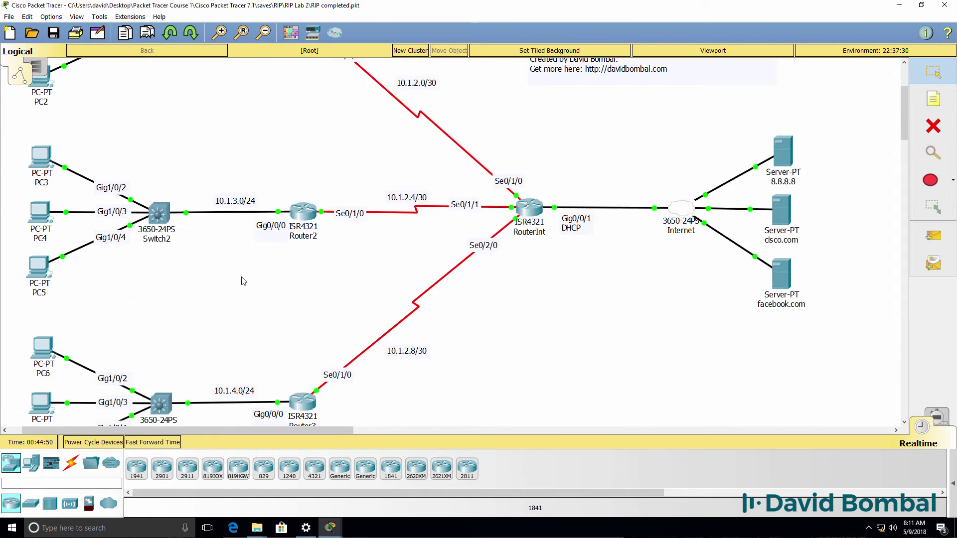
{"action": "scroll", "coordinate": [243, 281], "scroll_direction": "down", "scroll_amount": 2}
{"action": "left_click", "coordinate": [160, 350]}
{"action": "key", "text": "Return"}
{"action": "key", "text": "Return"}
{"action": "key", "text": "Return"}
{"action": "left_click_drag", "start_coordinate": [629, 250], "coordinate": [875, 249]}
{"action": "left_click_drag", "start_coordinate": [681, 113], "coordinate": [739, 203]}
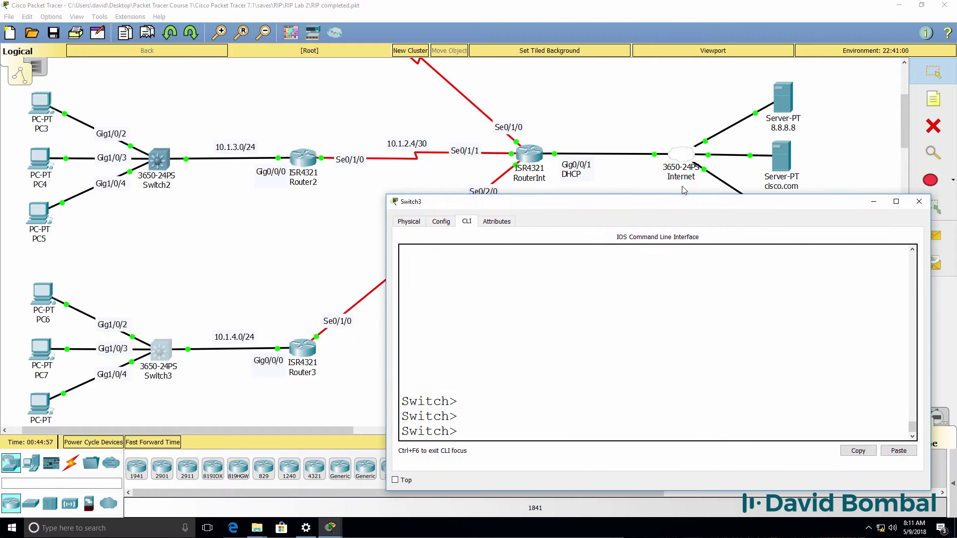
Step: Rename Switch3 to S3 with the hostname command
{"action": "type", "text": "en"}
{"action": "key", "text": "Return"}
{"action": "type", "text": "conf t"}
{"action": "key", "text": "Return"}
{"action": "type", "text": "host S3"}
{"action": "key", "text": "Return"}
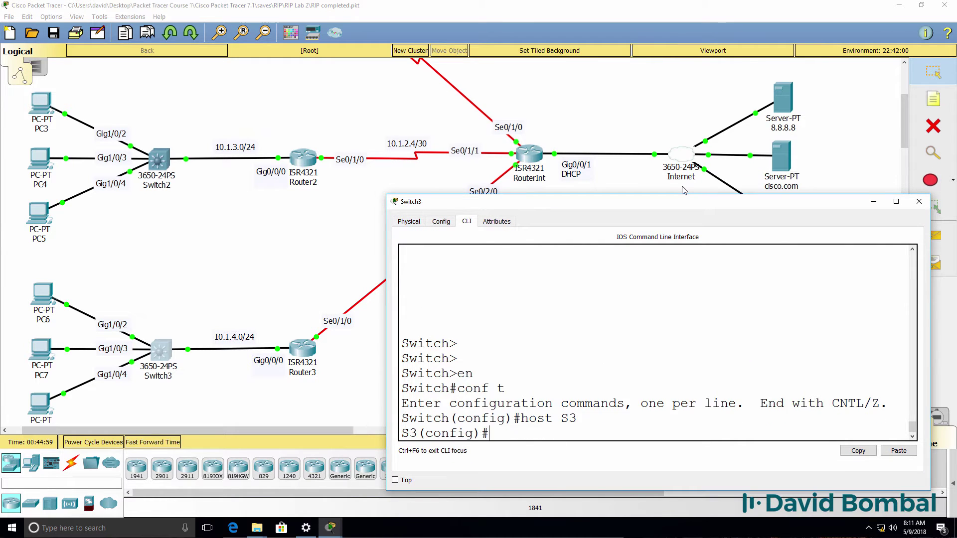
{"action": "type", "text": "end"}
{"action": "key", "text": "Return"}
{"action": "key", "text": "Return"}
Step: List S3's interfaces and addresses with show ip interface brief
{"action": "type", "text": "sh ip intb rie"}
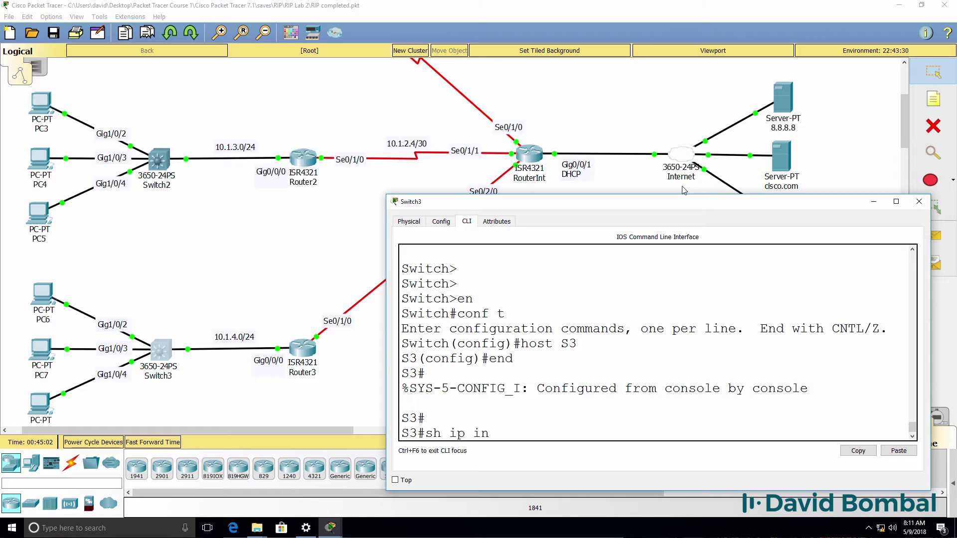
{"action": "key", "text": "BackSpace"}
{"action": "key", "text": "BackSpace"}
{"action": "key", "text": "BackSpace"}
{"action": "type", "text": "brie"}
{"action": "key", "text": "Return"}
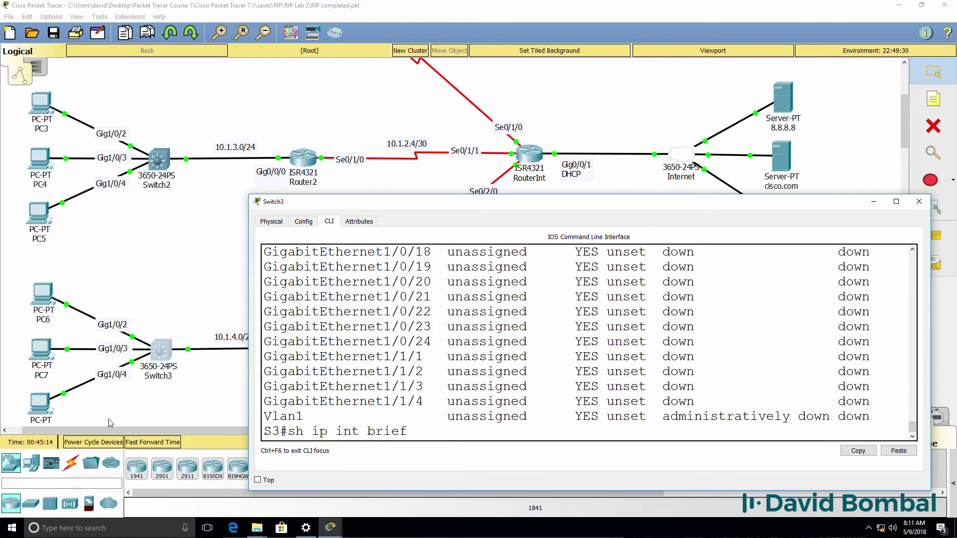
{"action": "key", "text": "Return"}
{"action": "key", "text": "space"}
Step: Bring VLAN 1 up and give it address 10.1.4.2 255.255.255.0
{"action": "type", "text": "conf t"}
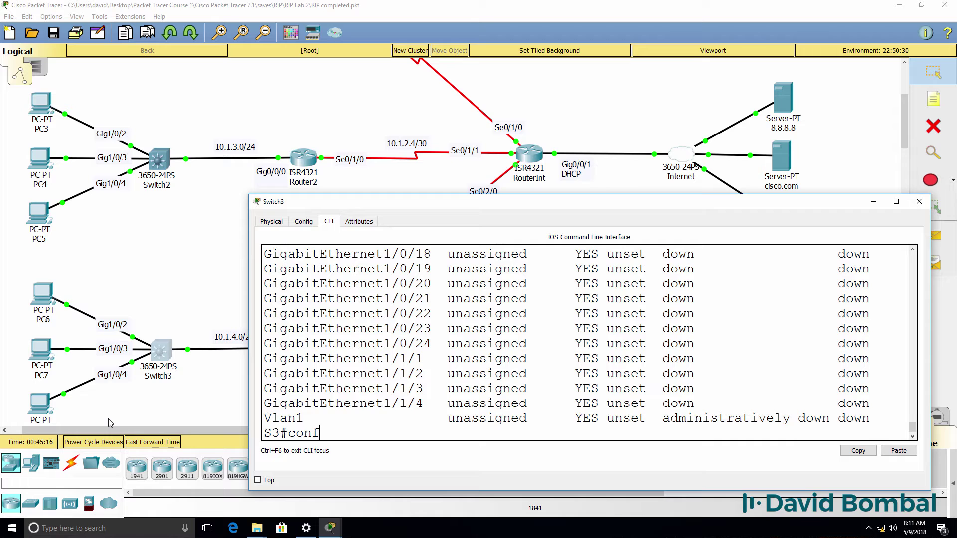
{"action": "key", "text": "Return"}
{"action": "type", "text": "int vlan 1"}
{"action": "key", "text": "Return"}
{"action": "type", "text": "no"}
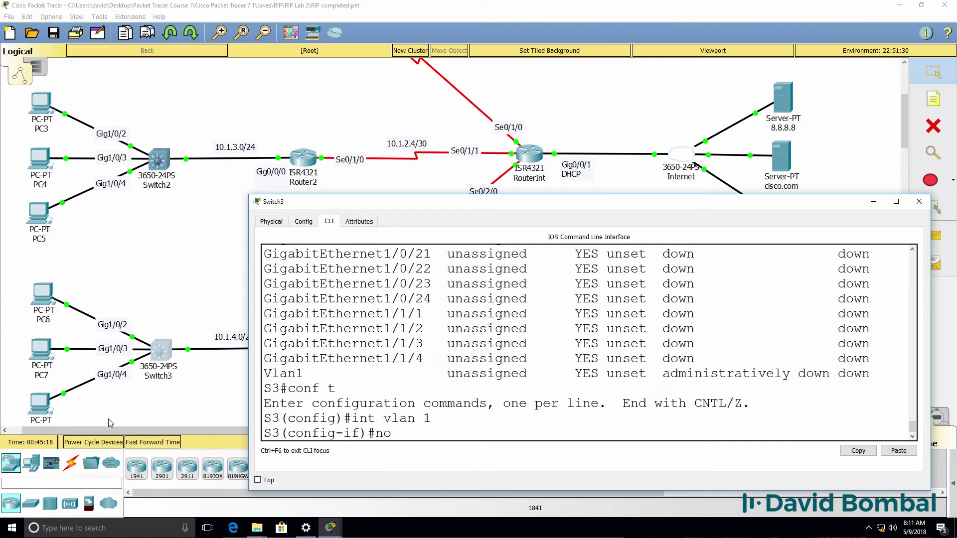
{"action": "type", "text": " shut"}
{"action": "key", "text": "Return"}
{"action": "type", "text": "ip add"}
{"action": "key", "text": "Tab"}
{"action": "type", "text": "1"}
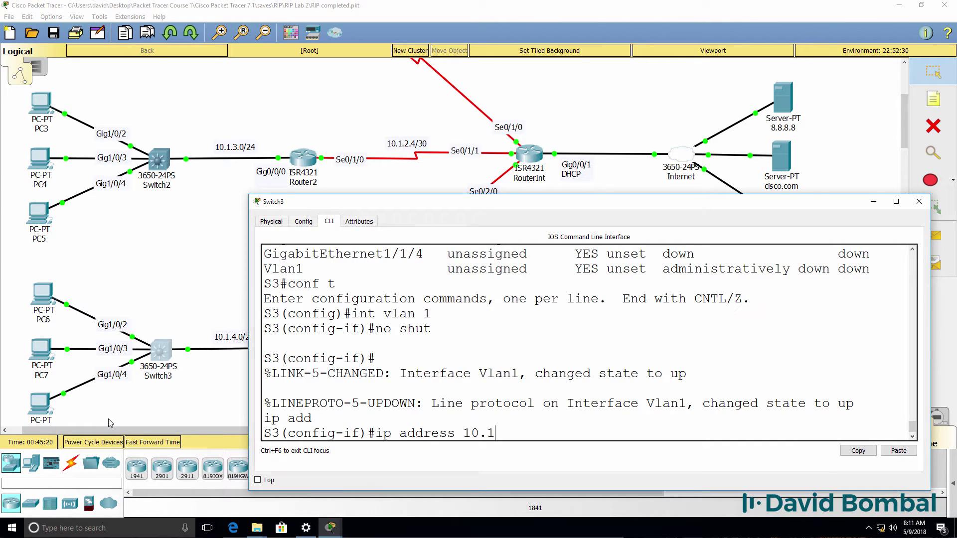
{"action": "type", "text": "0.1.4.2 255.255.255.0"}
{"action": "key", "text": "Return"}
{"action": "type", "text": "exit"}
{"action": "key", "text": "Return"}
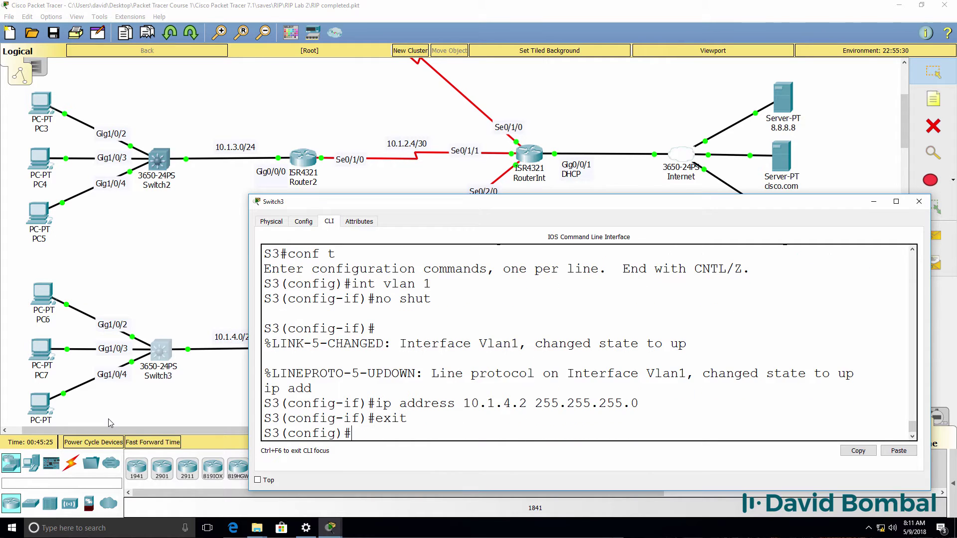
Step: Set S3's default gateway to 10.1.4.1 and leave configuration mode
{"action": "type", "text": "ip def"}
{"action": "key", "text": "Tab"}
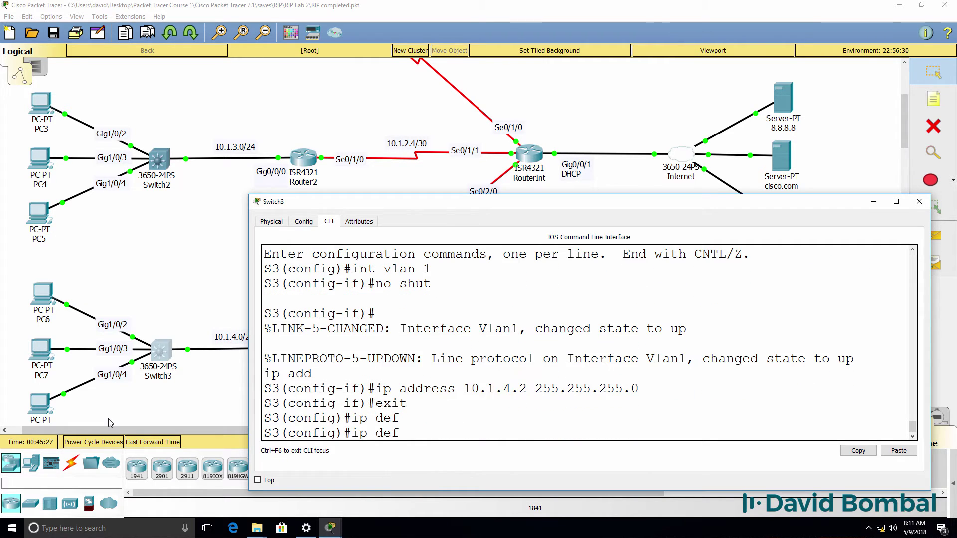
{"action": "type", "text": "ault-ga"}
{"action": "key", "text": "Tab"}
{"action": "type", "text": "10.1.4.1"}
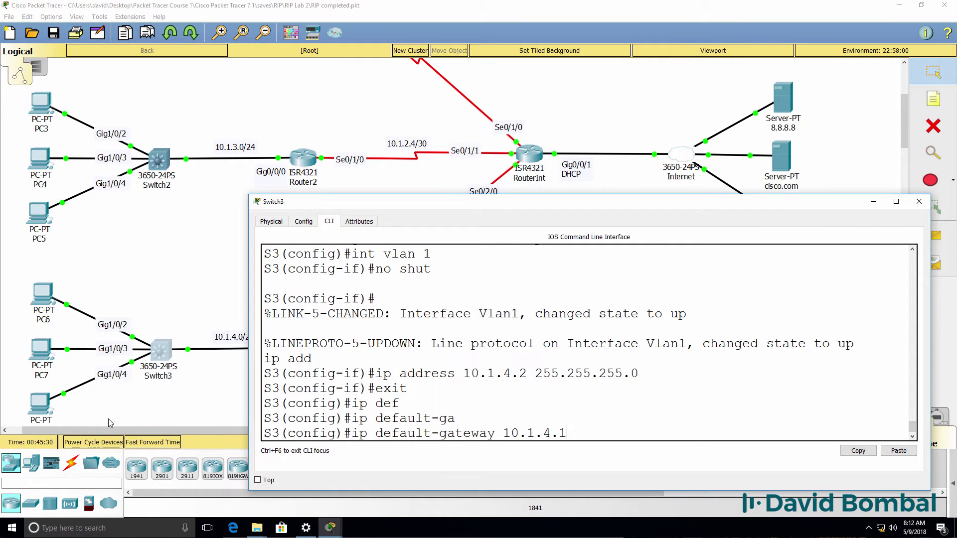
{"action": "key", "text": "Return"}
{"action": "type", "text": "end"}
{"action": "key", "text": "Return"}
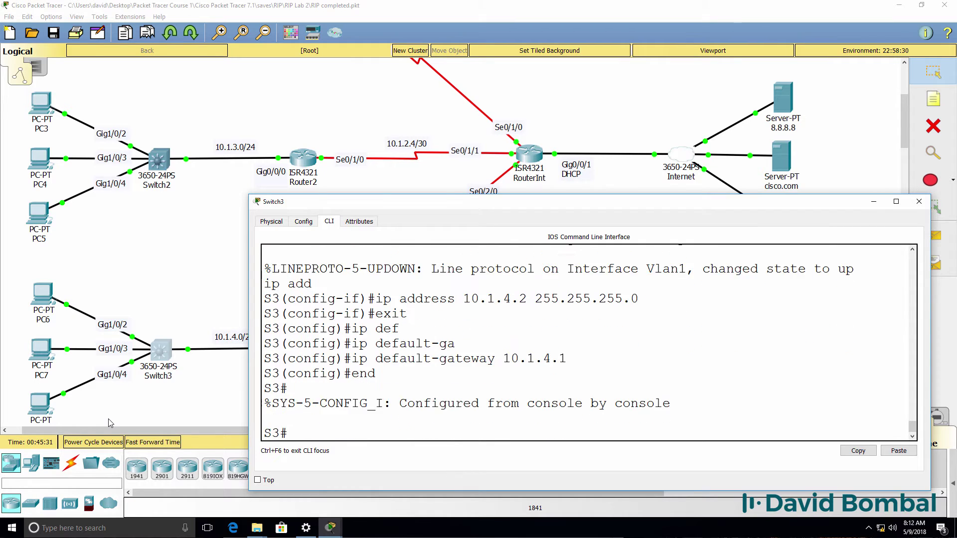
Step: Ping 10.1.3.2 twice from S3
{"action": "key", "text": "Return"}
{"action": "type", "text": "ping 10."}
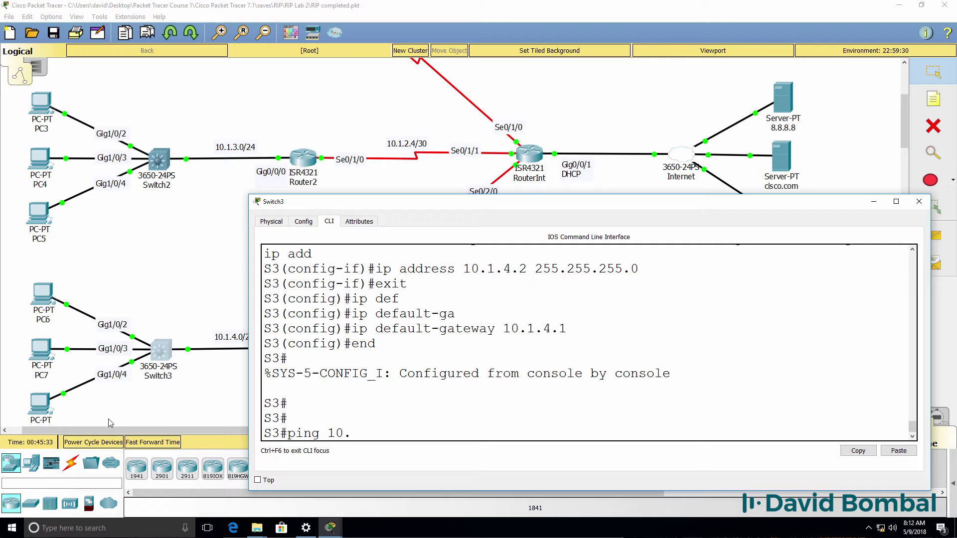
{"action": "type", "text": "1.3.2"}
{"action": "key", "text": "Return"}
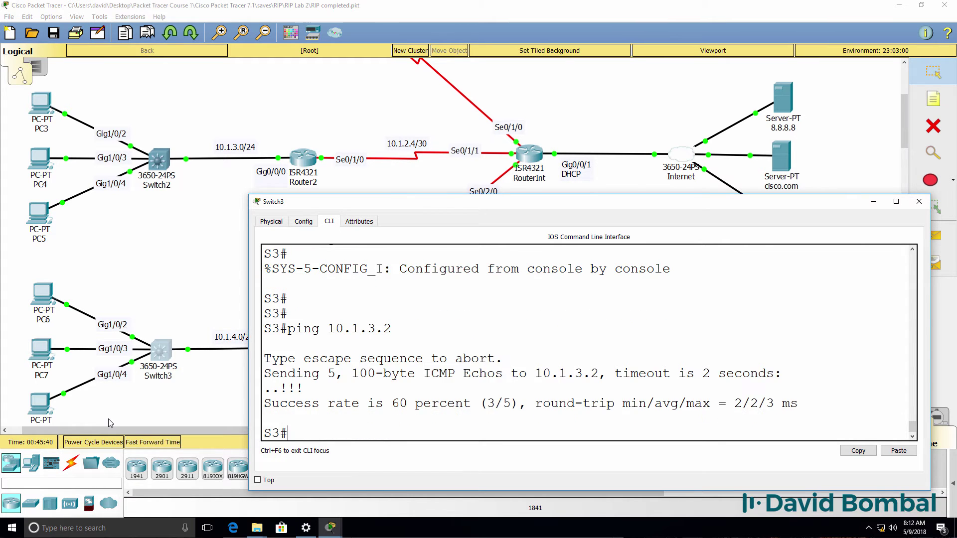
{"action": "key", "text": "Up"}
{"action": "key", "text": "Return"}
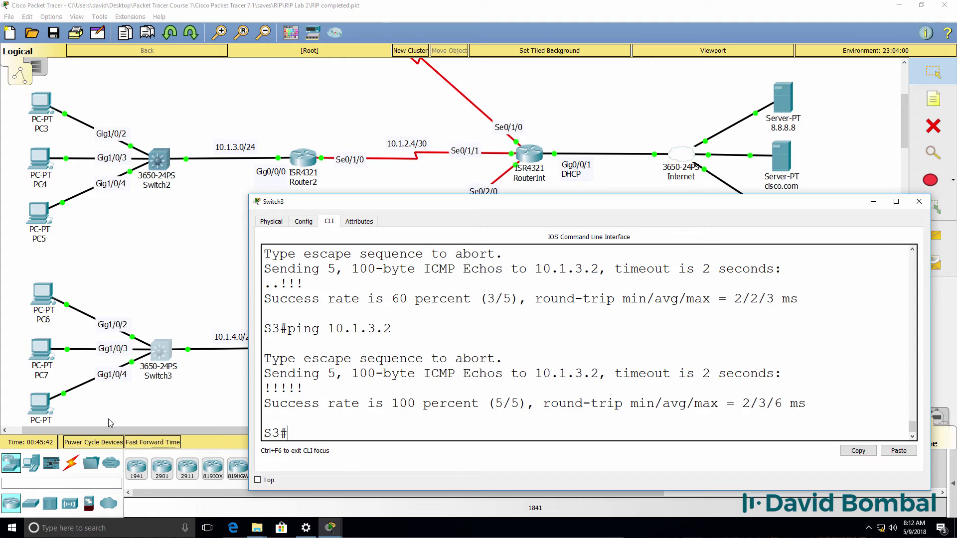
Step: Set S3's DNS name server to 8.8.8.8
{"action": "type", "text": "conf t"}
{"action": "key", "text": "Return"}
{"action": "type", "text": "ip"}
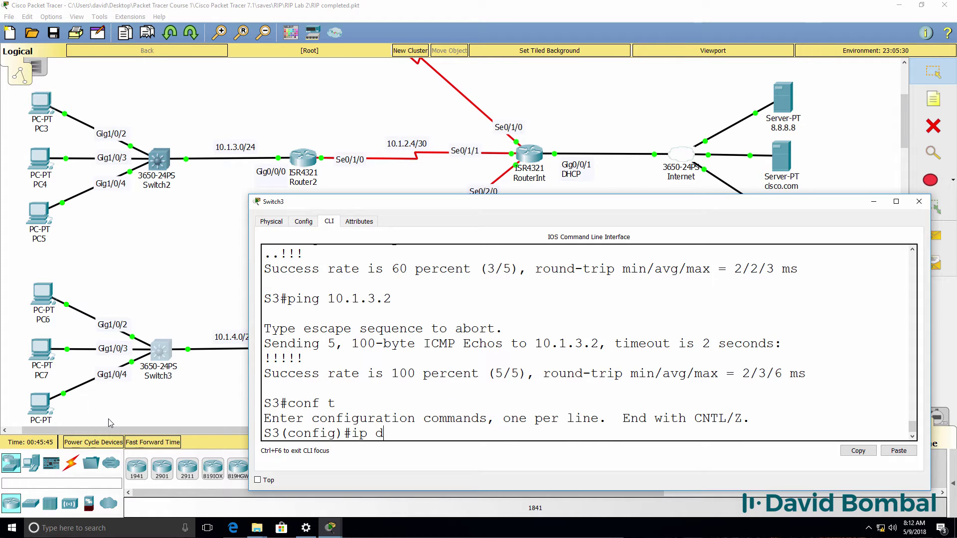
{"action": "type", "text": " name"}
{"action": "key", "text": "Tab"}
{"action": "type", "text": "8"}
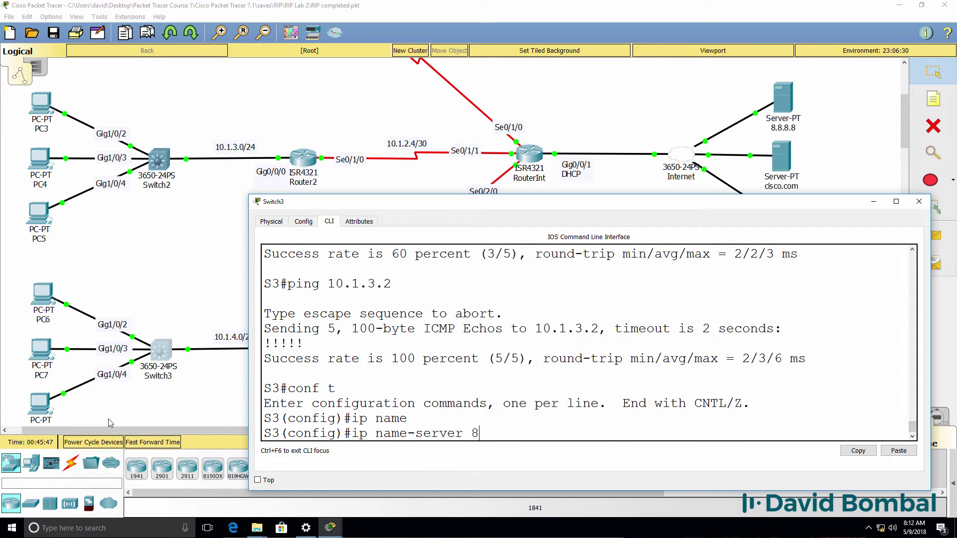
{"action": "type", "text": ".8.8.8"}
{"action": "key", "text": "Return"}
{"action": "type", "text": "end"}
{"action": "key", "text": "Return"}
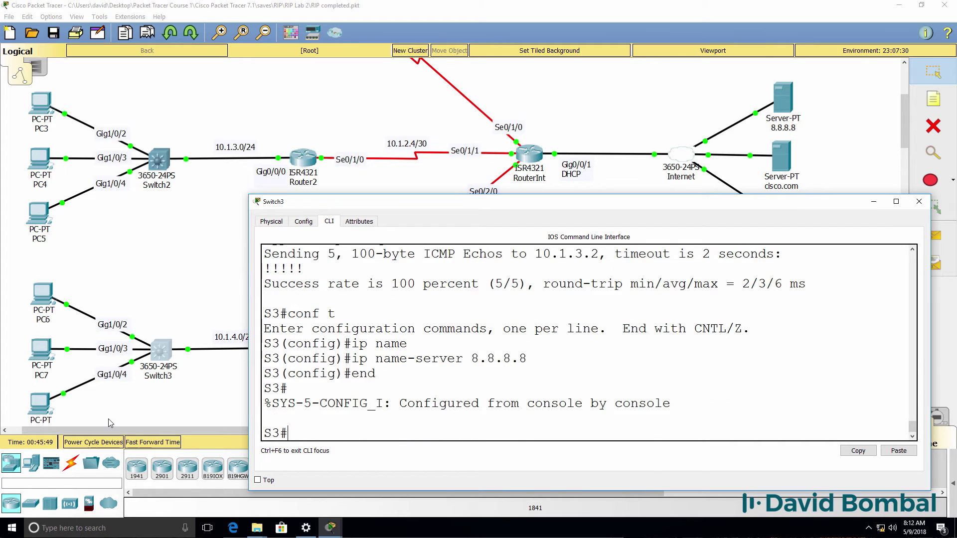
{"action": "key", "text": "Return"}
Step: Ping cisco.com, 8.8.8.8, then cisco.com again, highlighting the resolved address and result
{"action": "type", "text": "ping cisco.c"}
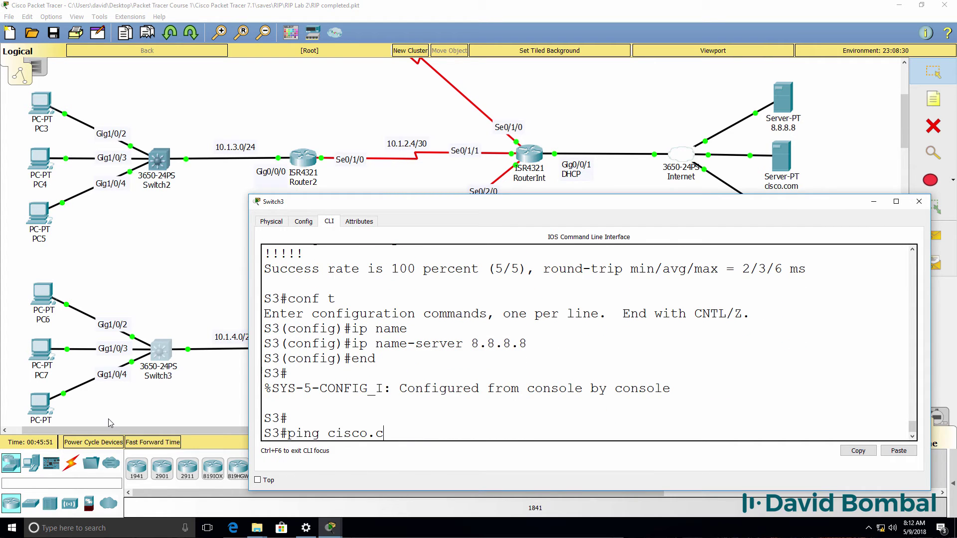
{"action": "type", "text": "om"}
{"action": "key", "text": "Return"}
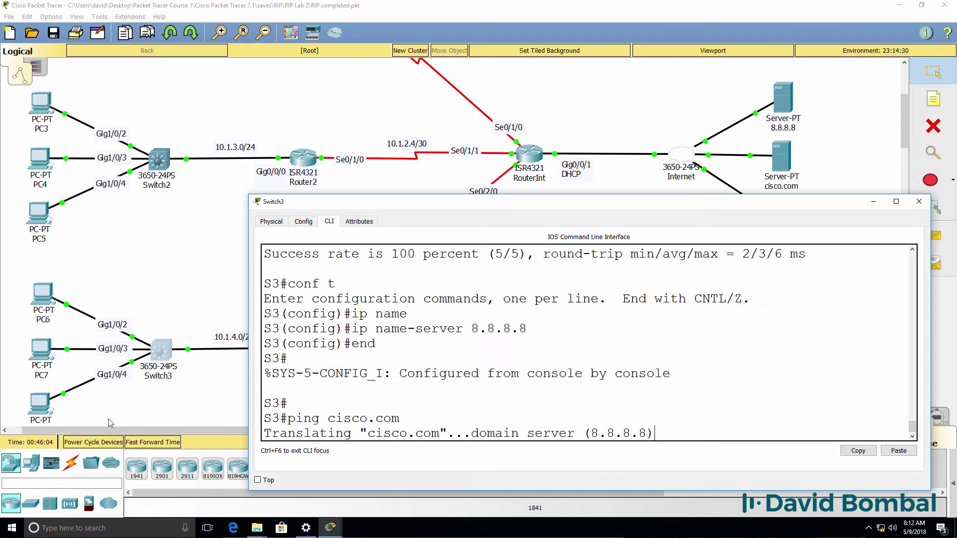
{"action": "type", "text": "ping 8.8"}
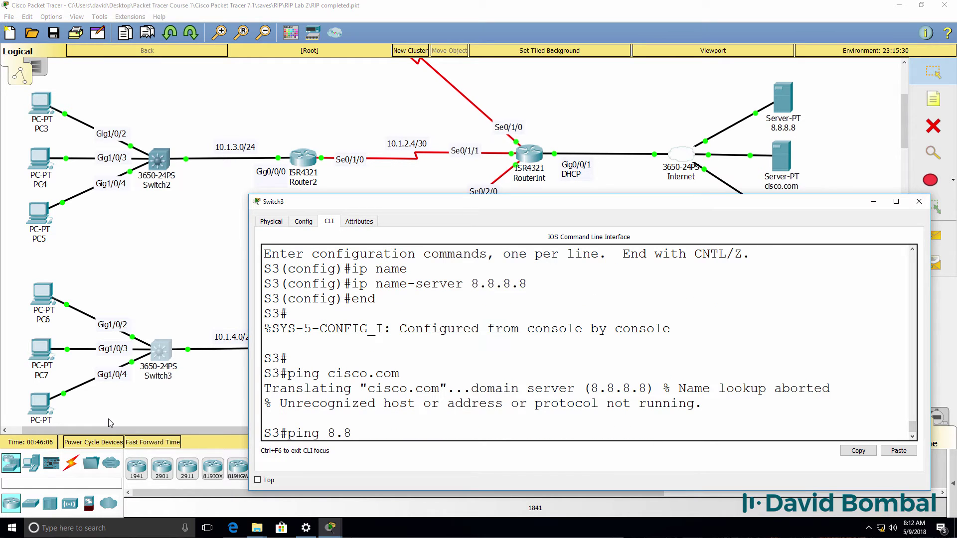
{"action": "type", "text": ".8.8"}
{"action": "key", "text": "Return"}
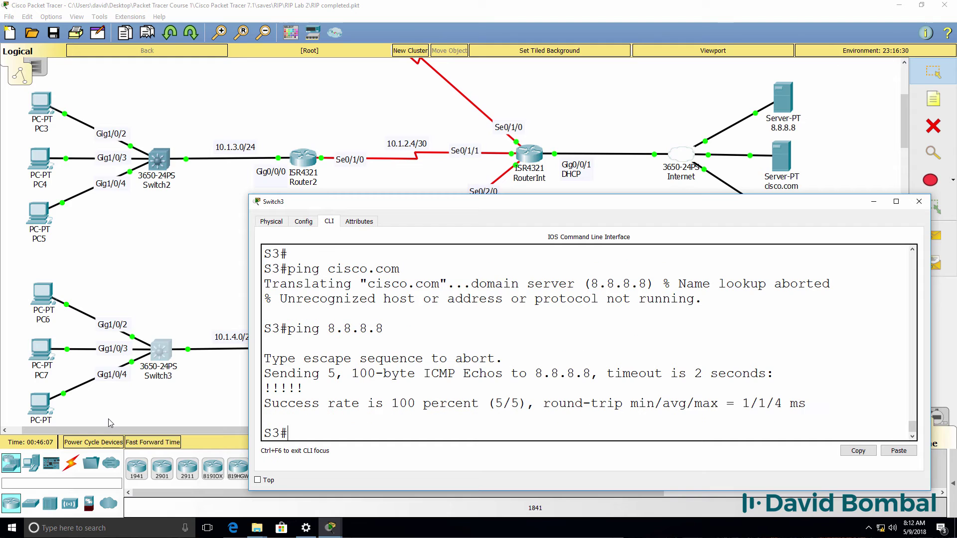
{"action": "key", "text": "Up"}
{"action": "key", "text": "Up"}
{"action": "key", "text": "Return"}
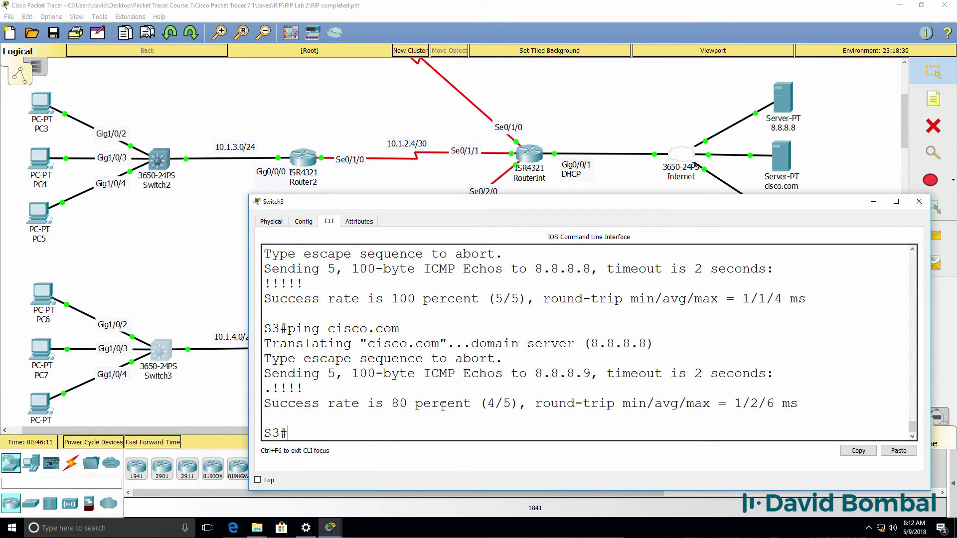
{"action": "left_click_drag", "start_coordinate": [401, 329], "coordinate": [317, 323]}
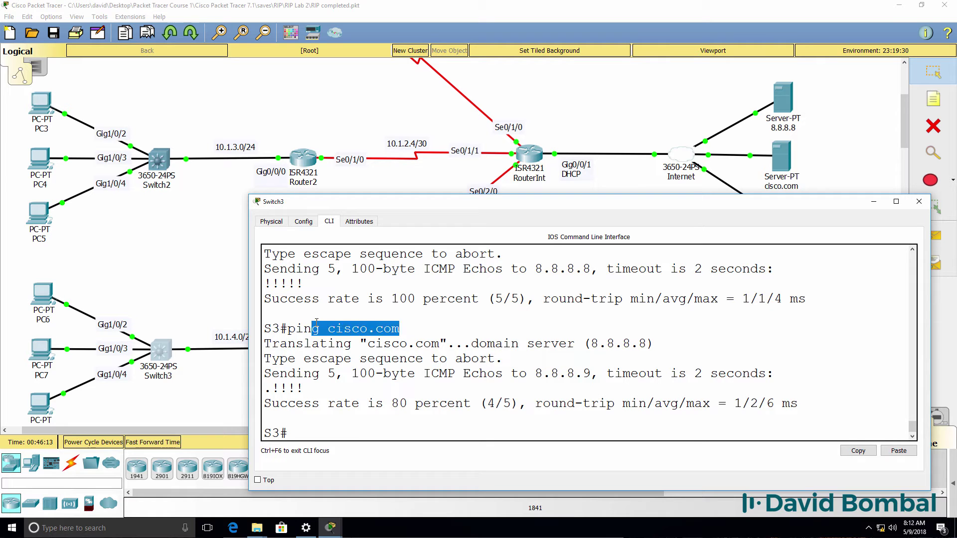
{"action": "left_click_drag", "start_coordinate": [591, 373], "coordinate": [454, 372]}
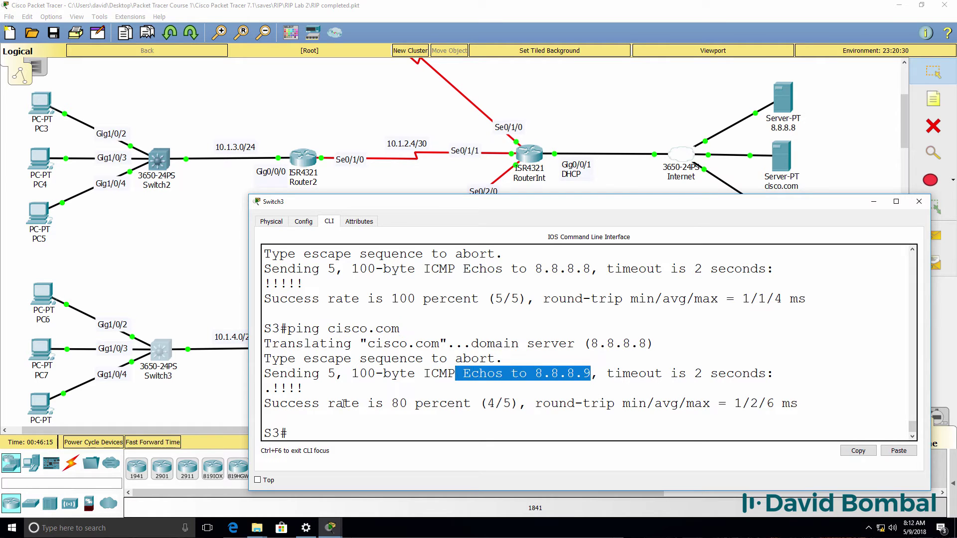
{"action": "left_click_drag", "start_coordinate": [309, 391], "coordinate": [241, 395]}
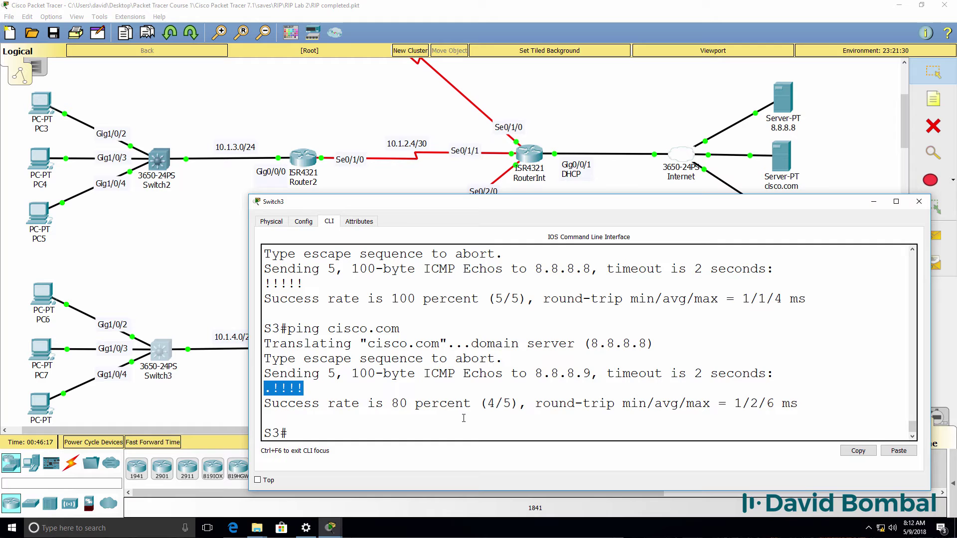
Step: Ping and traceroute Switch1 at 10.1.1.101
{"action": "type", "text": "ping 10.1.1.101"}
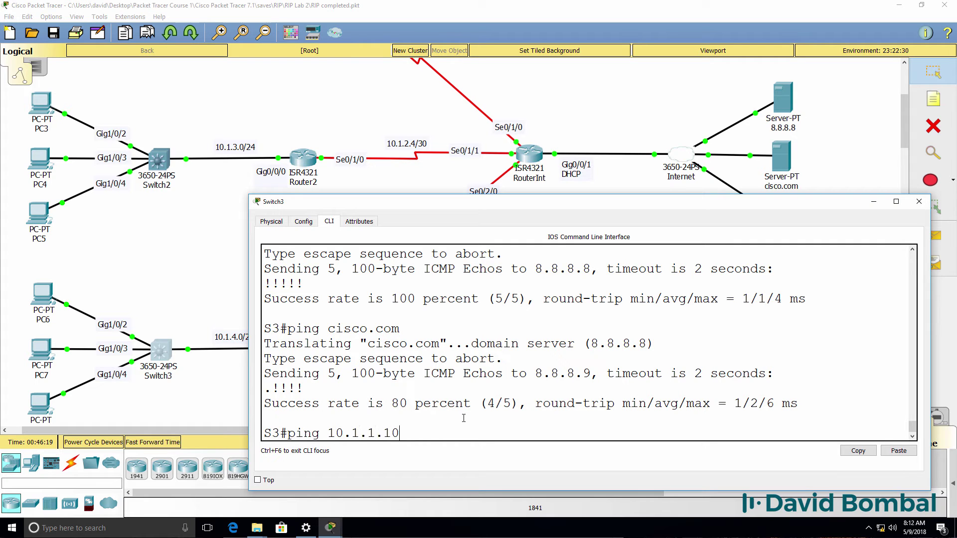
{"action": "key", "text": "Return"}
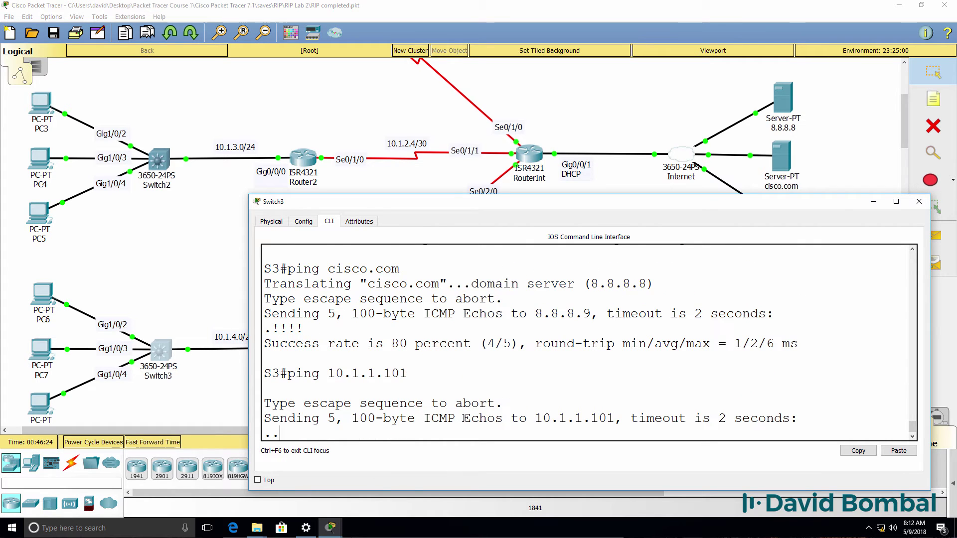
{"action": "type", "text": "tr"}
{"action": "key", "text": "Tab"}
{"action": "type", "text": "10.1"}
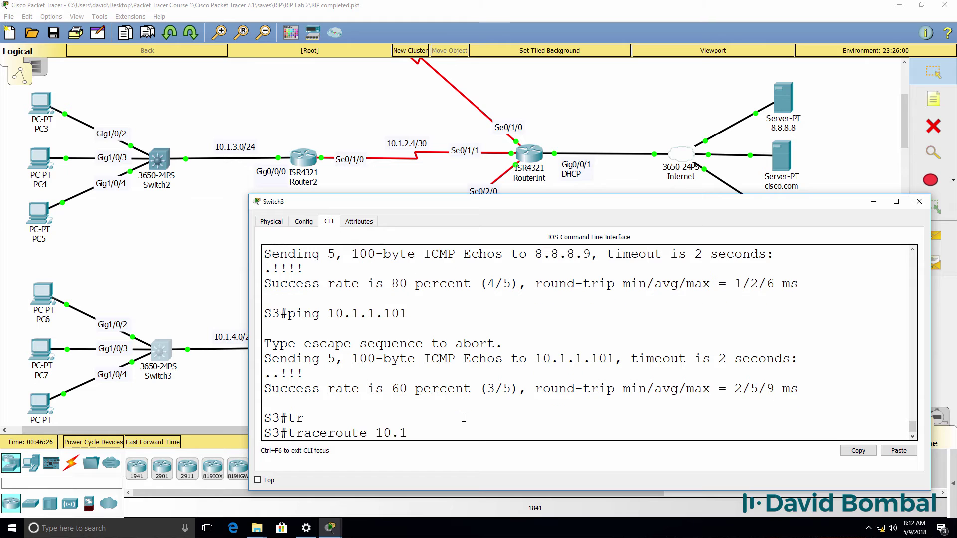
{"action": "type", "text": ".1.101"}
{"action": "key", "text": "Return"}
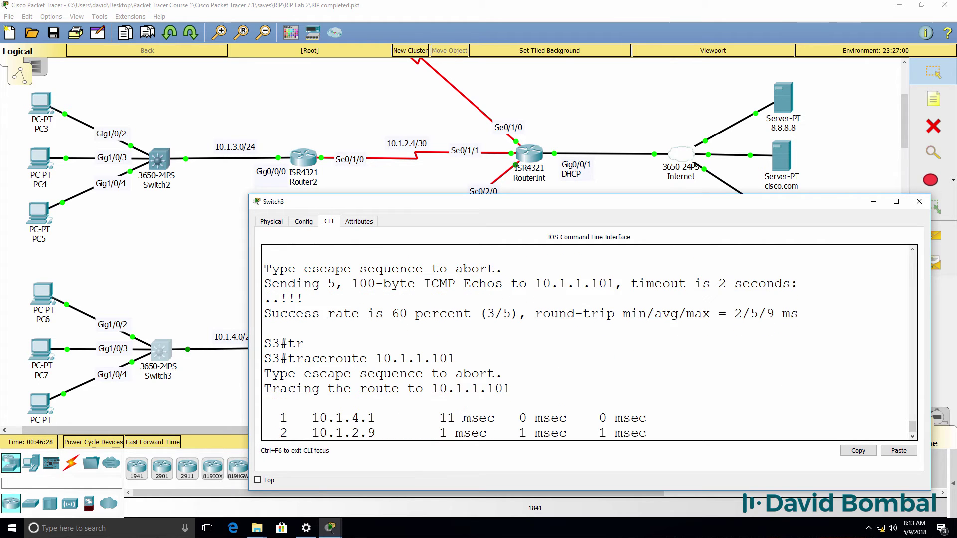
Step: Save Switch3's configuration with wr
{"action": "type", "text": "wr"}
{"action": "key", "text": "Return"}
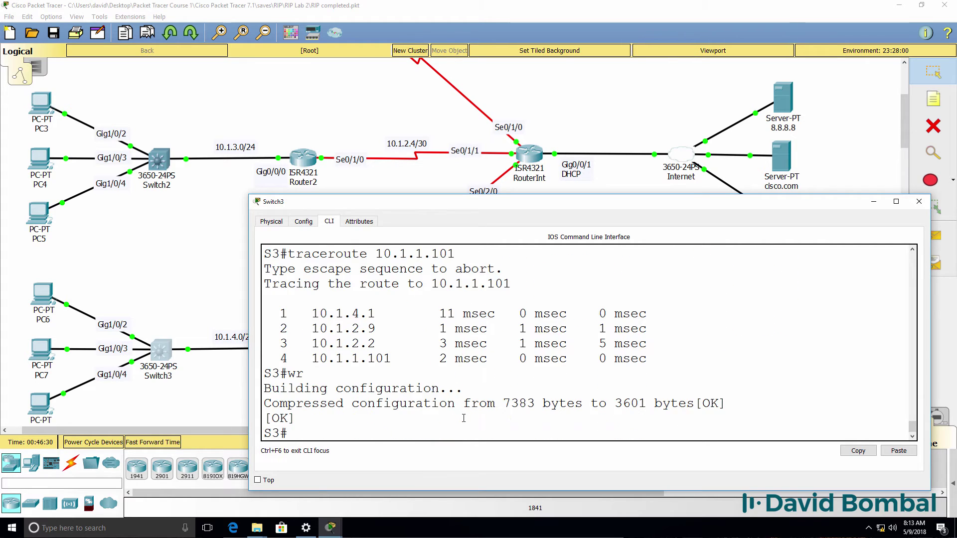
{"action": "left_click", "coordinate": [330, 527]}
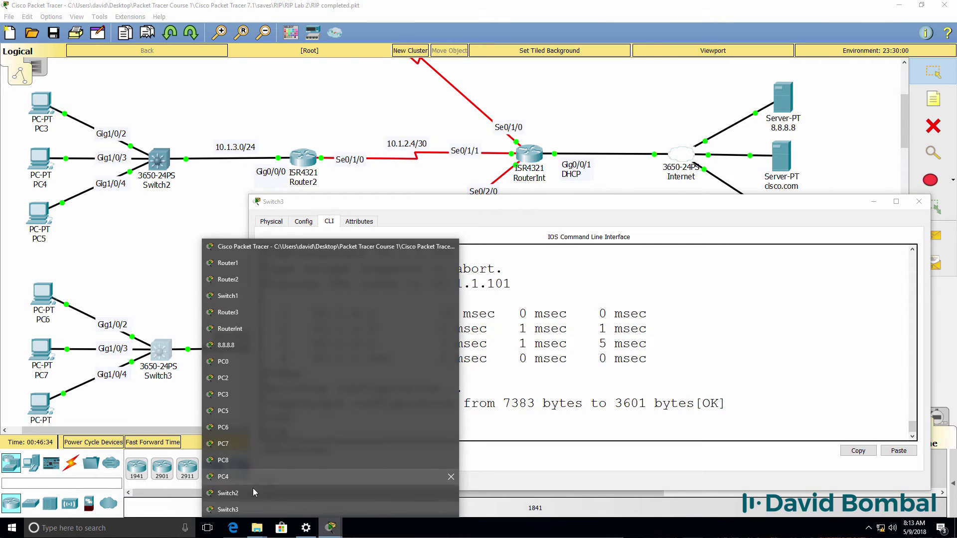
Step: On Switch1, require login on VTY lines 0–4 and set a line password
{"action": "left_click", "coordinate": [228, 296]}
{"action": "type", "text": "conf t"}
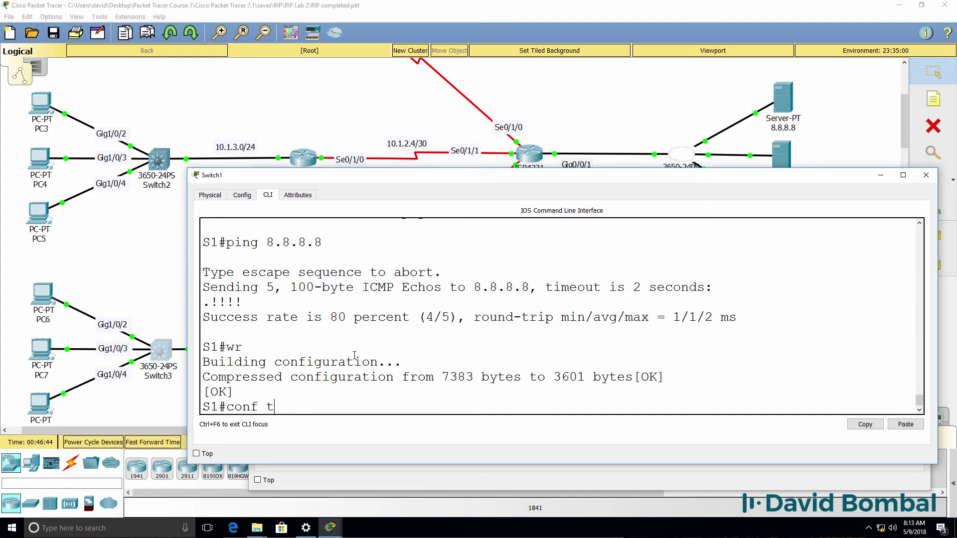
{"action": "key", "text": "Return"}
{"action": "type", "text": "line vty 0 4"}
{"action": "key", "text": "Return"}
{"action": "type", "text": "lo"}
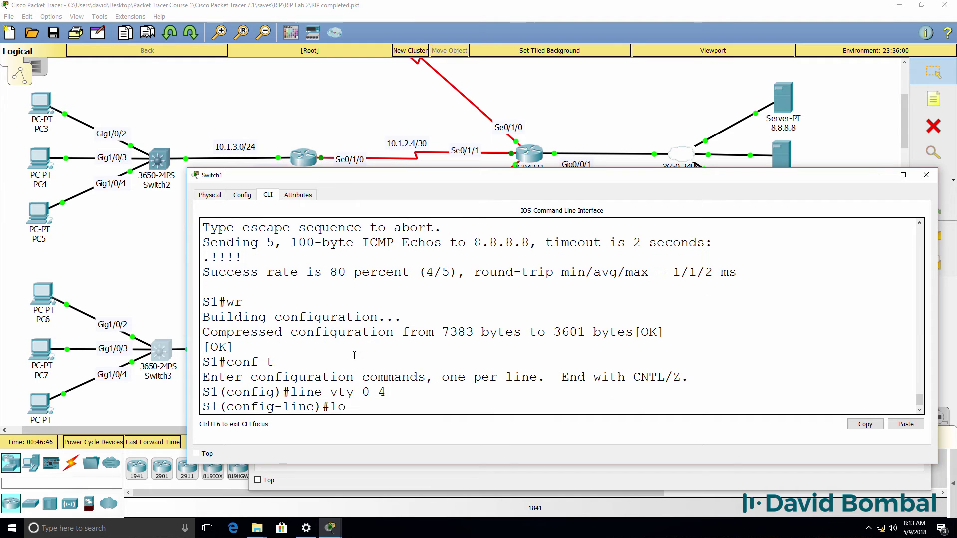
{"action": "type", "text": "gin"}
{"action": "key", "text": "Return"}
{"action": "type", "text": "pas"}
{"action": "key", "text": "Tab"}
{"action": "type", "text": "cisco"}
{"action": "key", "text": "Return"}
{"action": "type", "text": "e)#e"}
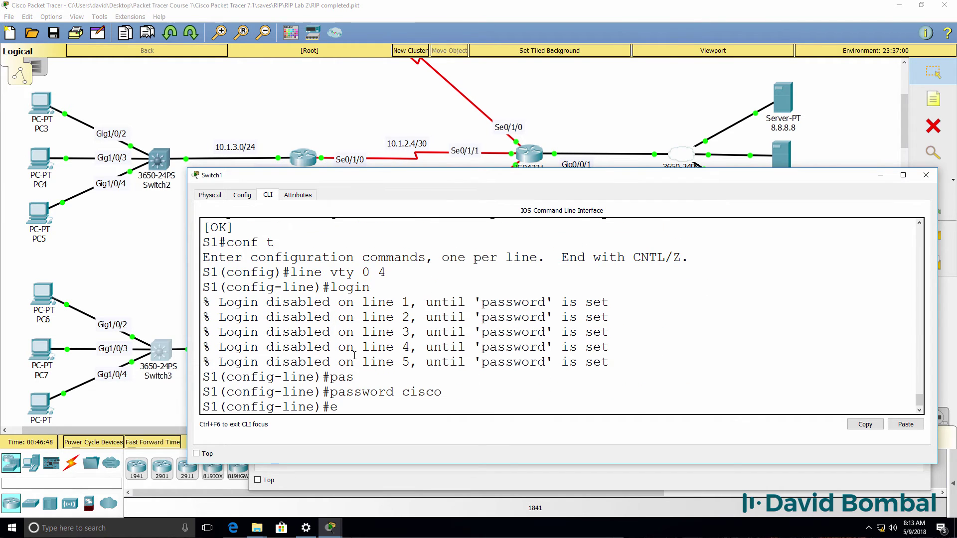
{"action": "type", "text": "xit"}
{"action": "key", "text": "Return"}
Step: Set an enable password on Switch1
{"action": "type", "text": "enba"}
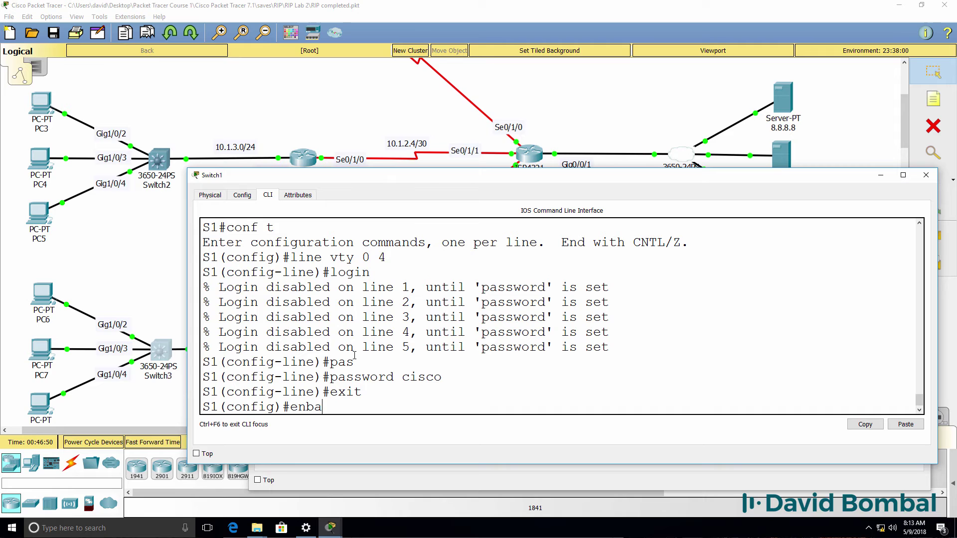
{"action": "key", "text": "BackSpace"}
{"action": "key", "text": "BackSpace"}
{"action": "type", "text": "ab"}
{"action": "key", "text": "Tab"}
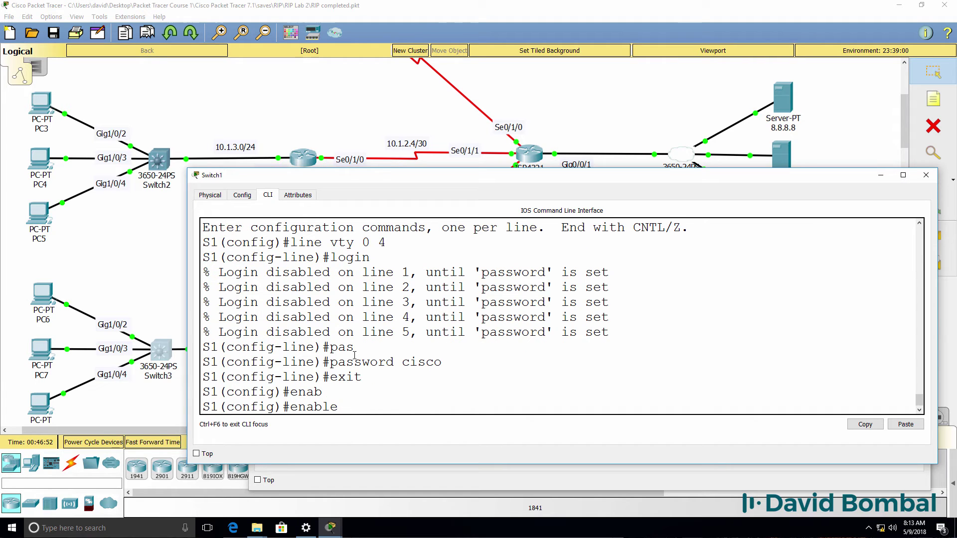
{"action": "type", "text": "pas"}
{"action": "key", "text": "Tab"}
{"action": "type", "text": "cisco"}
{"action": "key", "text": "Return"}
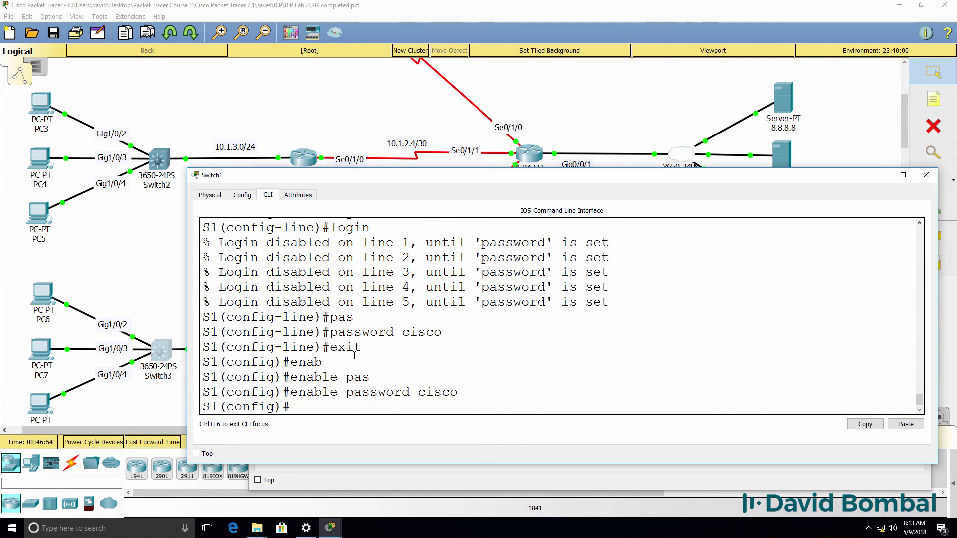
Step: Highlight the VTY login and enable password commands in Switch1's console for review
{"action": "left_click_drag", "start_coordinate": [373, 175], "coordinate": [238, 199]}
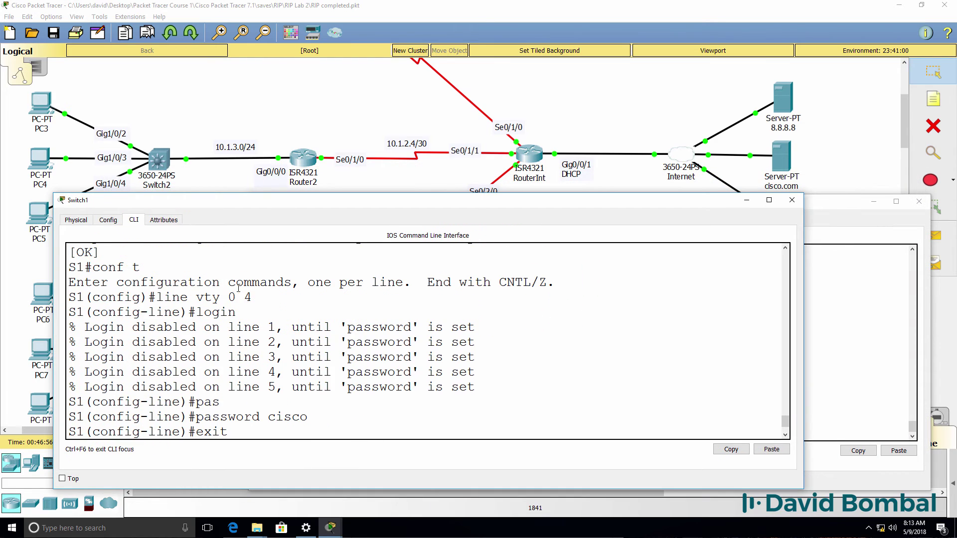
{"action": "left_click_drag", "start_coordinate": [268, 295], "coordinate": [156, 297]}
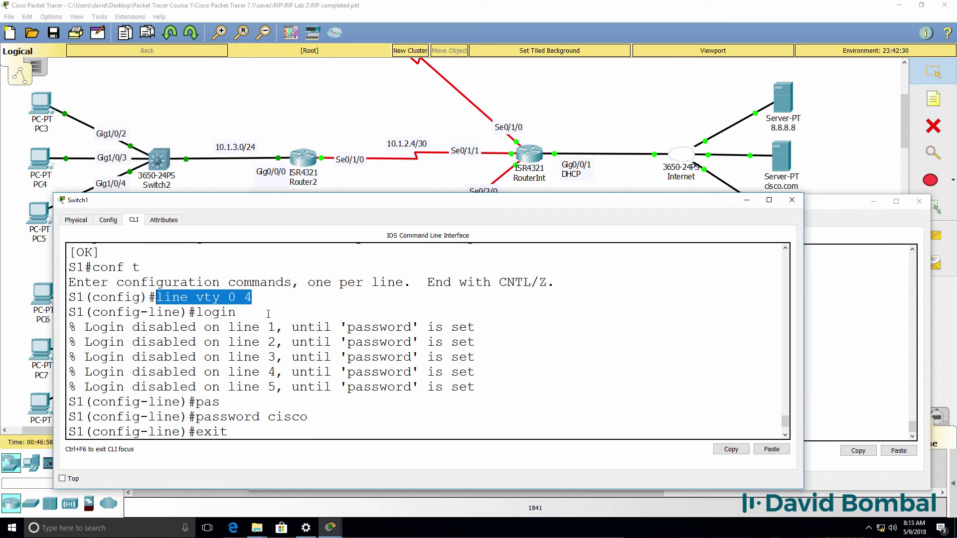
{"action": "left_click_drag", "start_coordinate": [236, 312], "coordinate": [196, 312]}
{"action": "left_click_drag", "start_coordinate": [300, 417], "coordinate": [180, 417]}
{"action": "scroll", "coordinate": [308, 406], "scroll_direction": "down", "scroll_amount": 2}
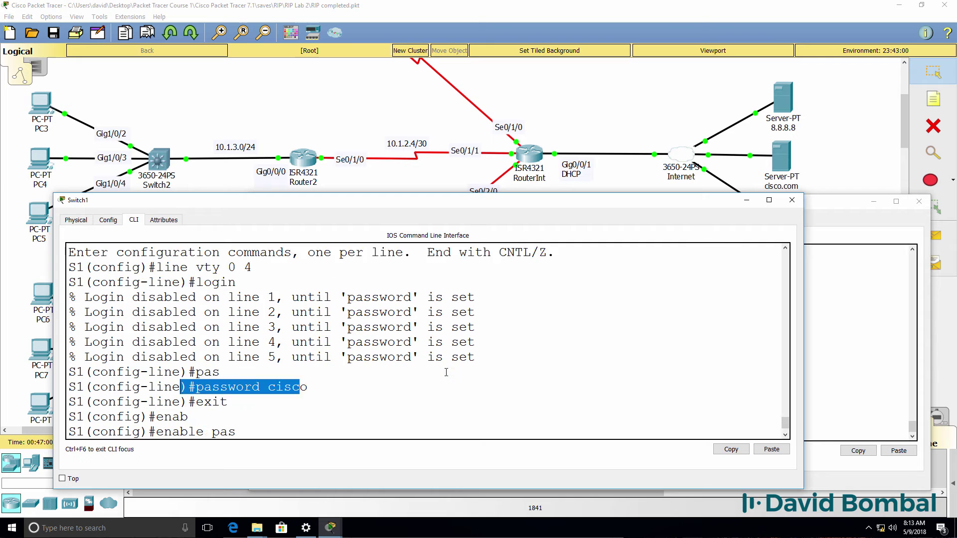
{"action": "left_click_drag", "start_coordinate": [369, 426], "coordinate": [164, 400]}
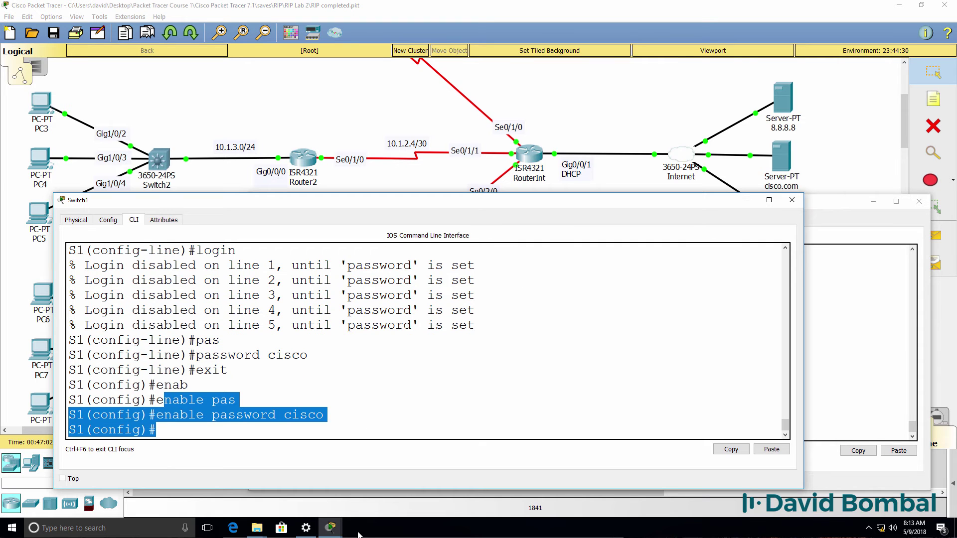
{"action": "left_click", "coordinate": [330, 527]}
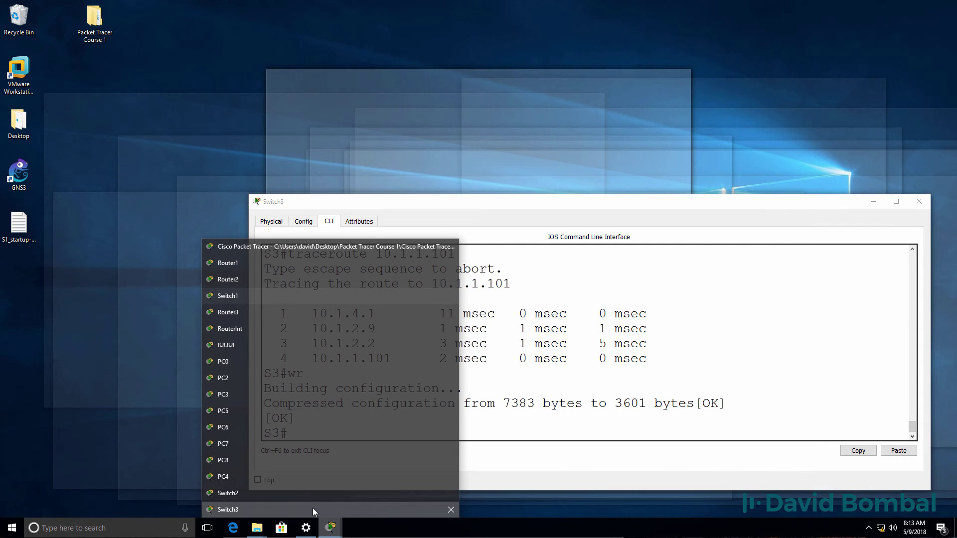
Step: From Switch3, telnet into 10.1.1.101, log in, exit, and save Switch3's configuration
{"action": "left_click", "coordinate": [312, 509]}
{"action": "type", "text": "te"}
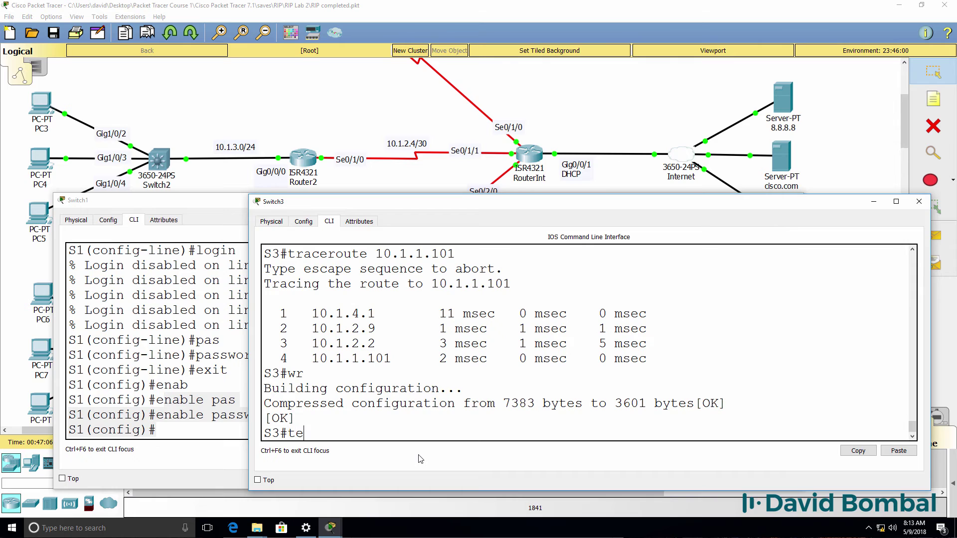
{"action": "type", "text": "lnet 10.1.1.101"}
{"action": "key", "text": "Return"}
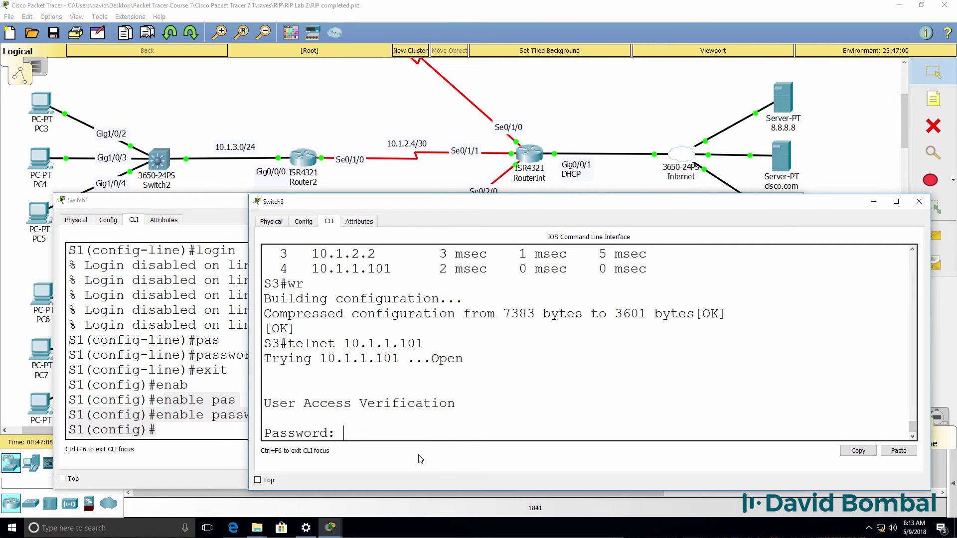
{"action": "key", "text": "Return"}
{"action": "type", "text": "e"}
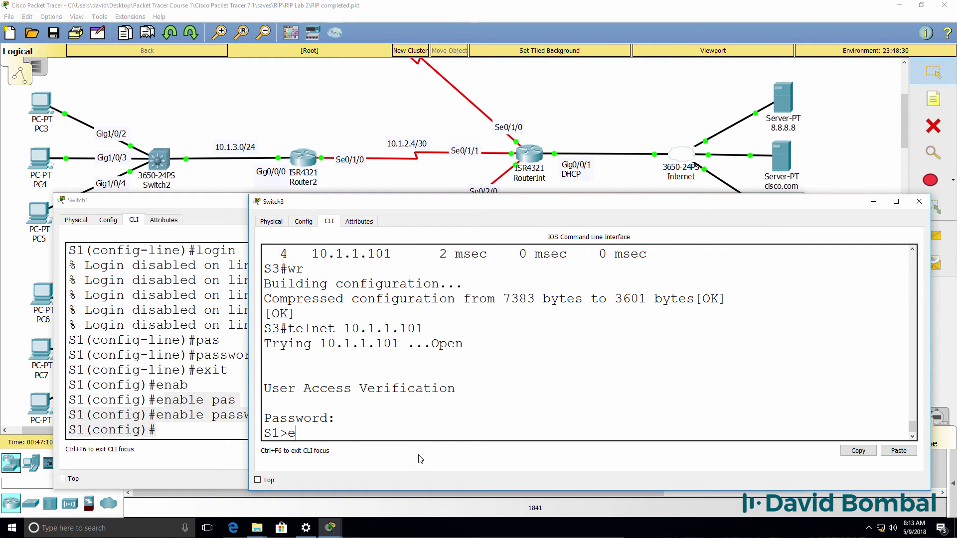
{"action": "type", "text": "xit"}
{"action": "key", "text": "Return"}
{"action": "type", "text": "wr"}
{"action": "key", "text": "Return"}
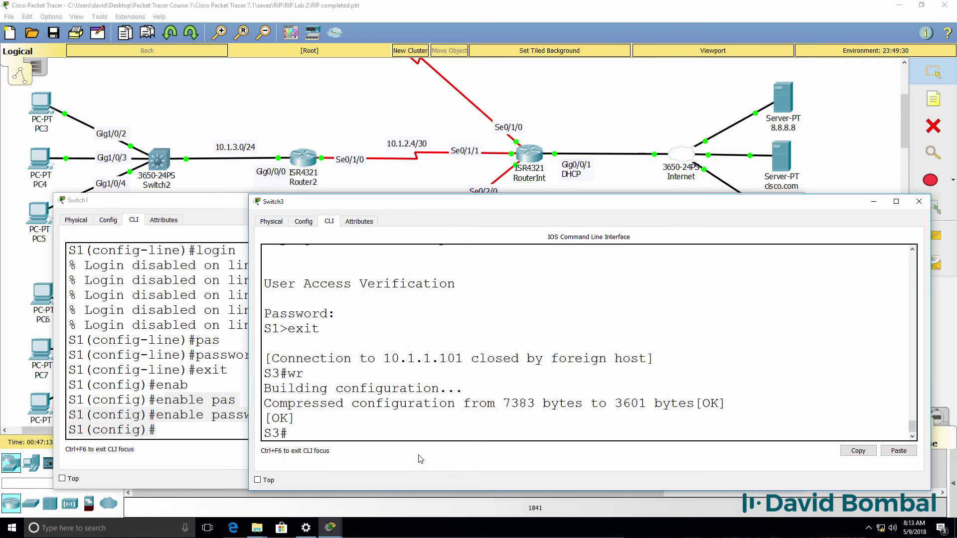
{"action": "key", "text": "Return"}
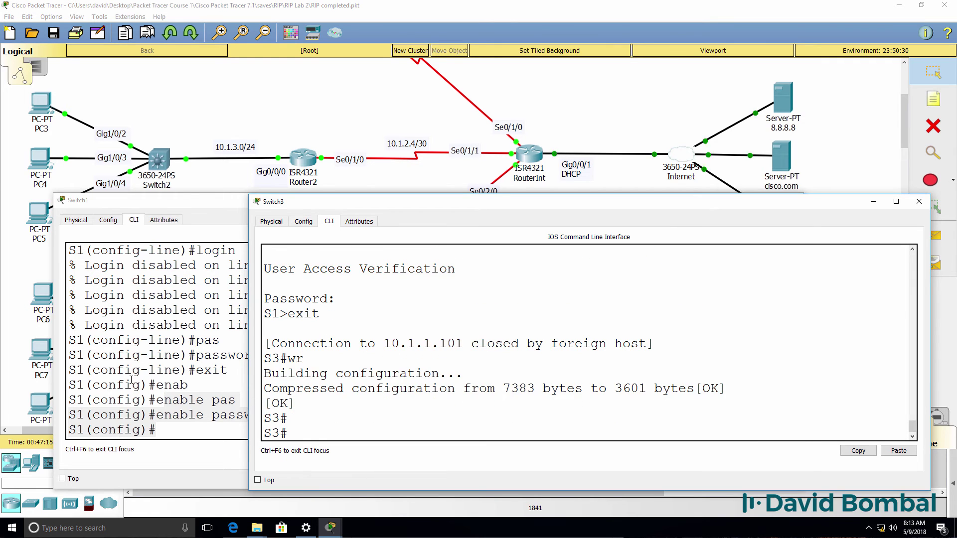
Step: Leave configuration mode on Switch1 and save its configuration with wr
{"action": "left_click", "coordinate": [131, 380]}
{"action": "key", "text": "Return"}
{"action": "key", "text": "Return"}
{"action": "type", "text": "end"}
{"action": "key", "text": "Return"}
{"action": "key", "text": "Return"}
{"action": "key", "text": "Return"}
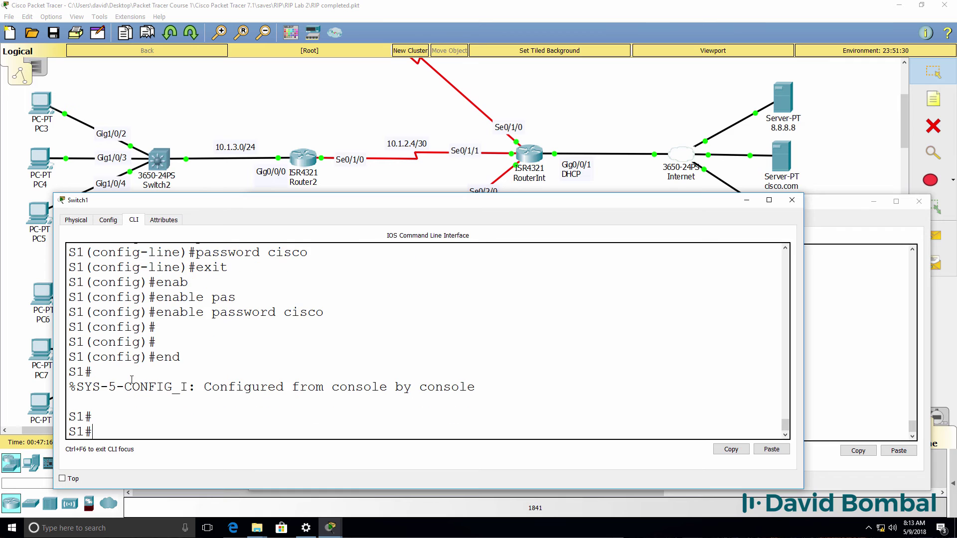
{"action": "type", "text": "wr"}
{"action": "key", "text": "Return"}
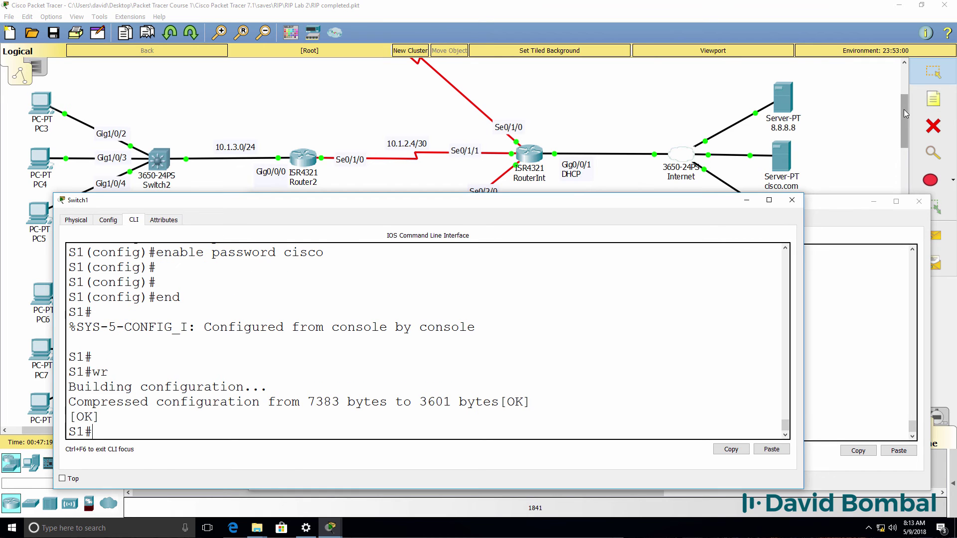
Step: Scroll the workspace to the top so the RIP lab topology and task notes show in front
{"action": "left_click_drag", "start_coordinate": [904, 104], "coordinate": [906, 72]}
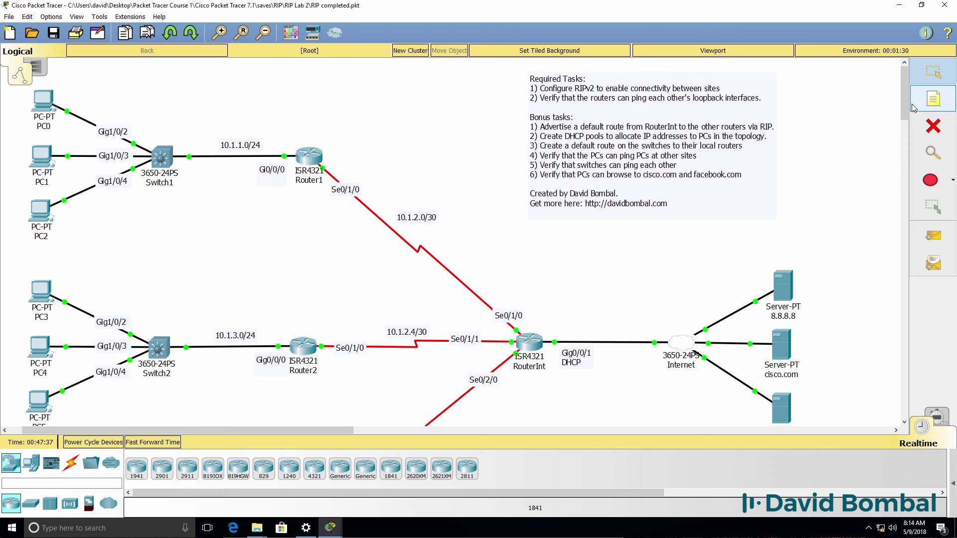
{"action": "mouse_move", "coordinate": [905, 104]}
{"action": "left_mouse_down"}
{"action": "mouse_move", "coordinate": [909, 129]}
{"action": "mouse_move", "coordinate": [907, 102]}
{"action": "left_mouse_up"}
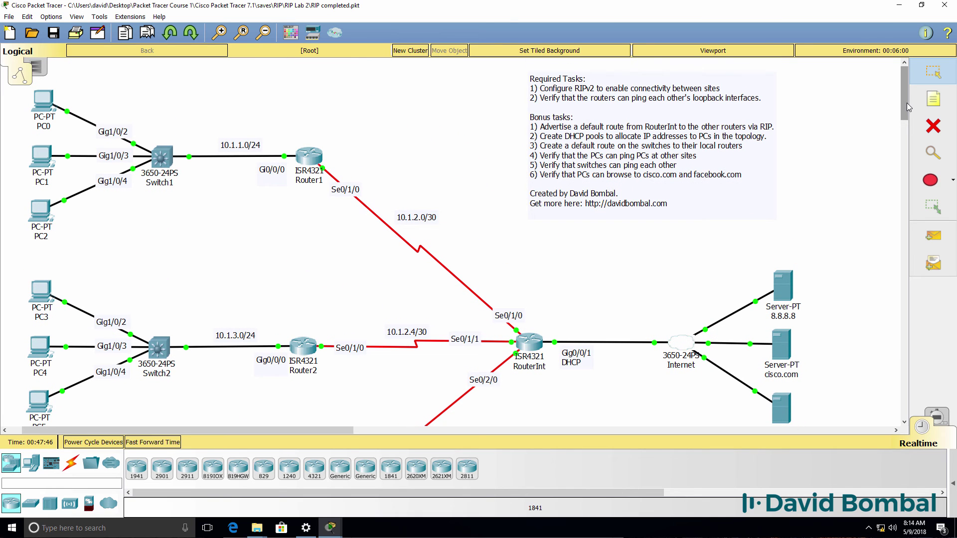